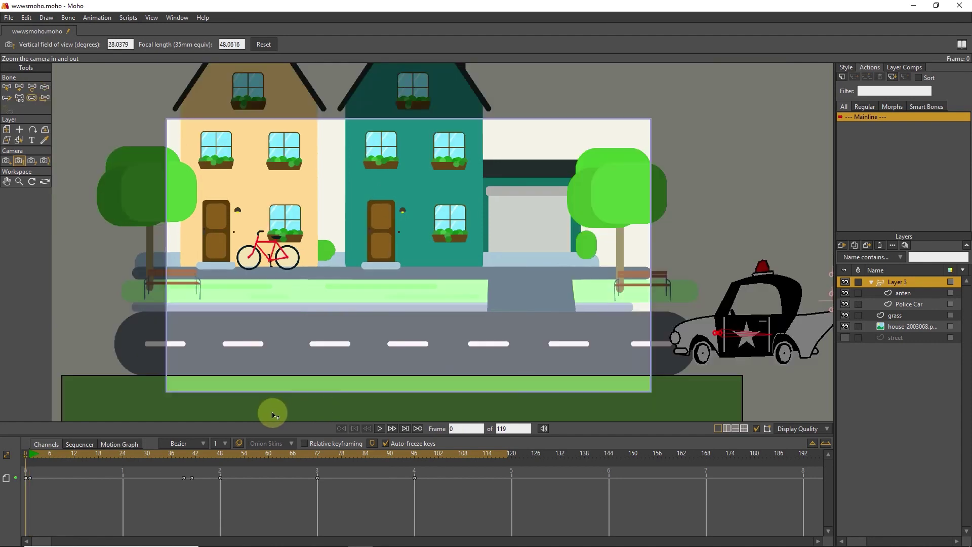
# Step: Preview the finished car animation from the start and from frame 37, then return to frame 1
pyautogui.click(380, 428)
pyautogui.click(380, 428)
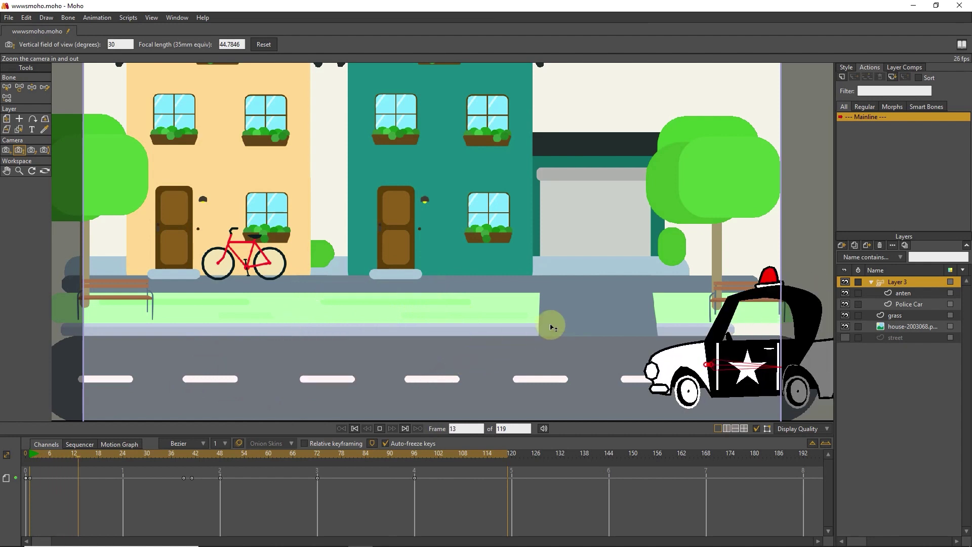
pyautogui.click(379, 429)
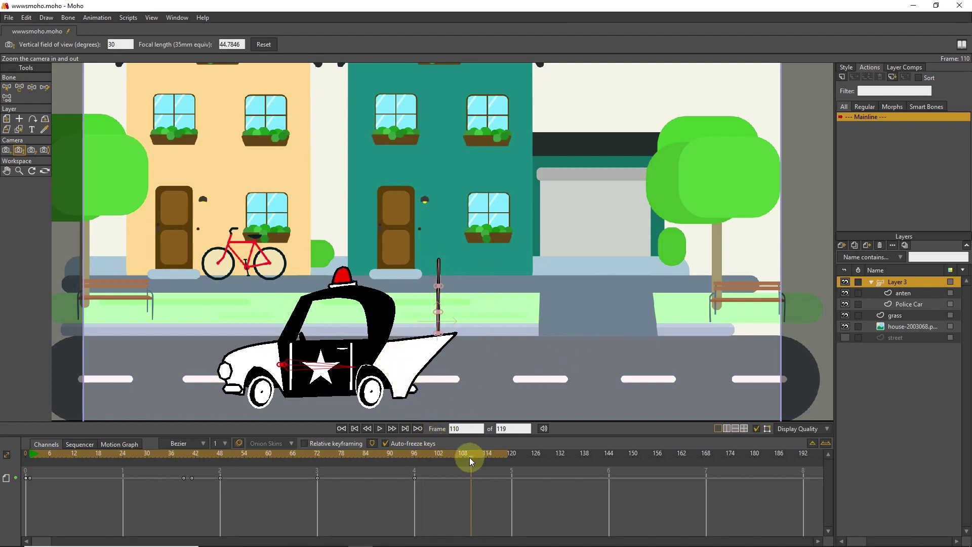
pyautogui.moveTo(470, 457); pyautogui.dragTo(175, 461)
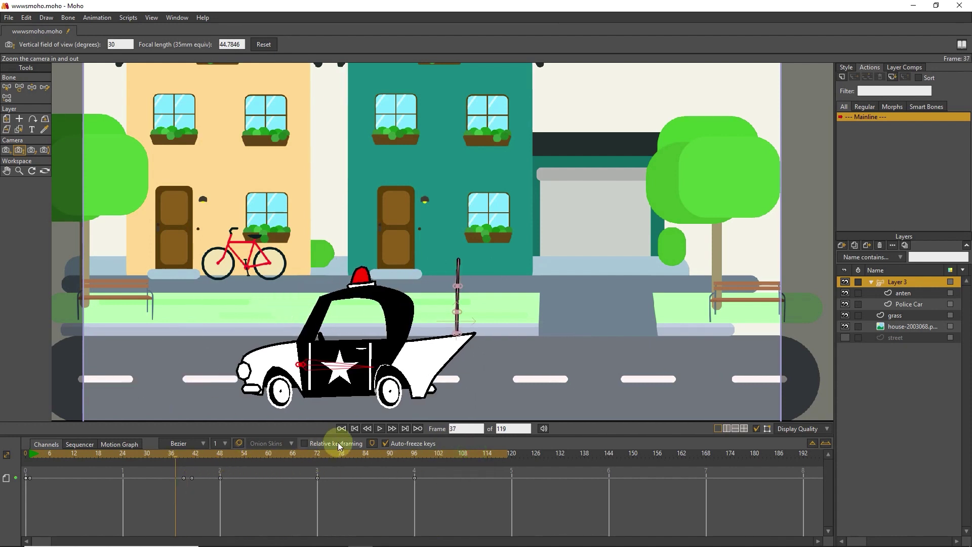
pyautogui.click(380, 428)
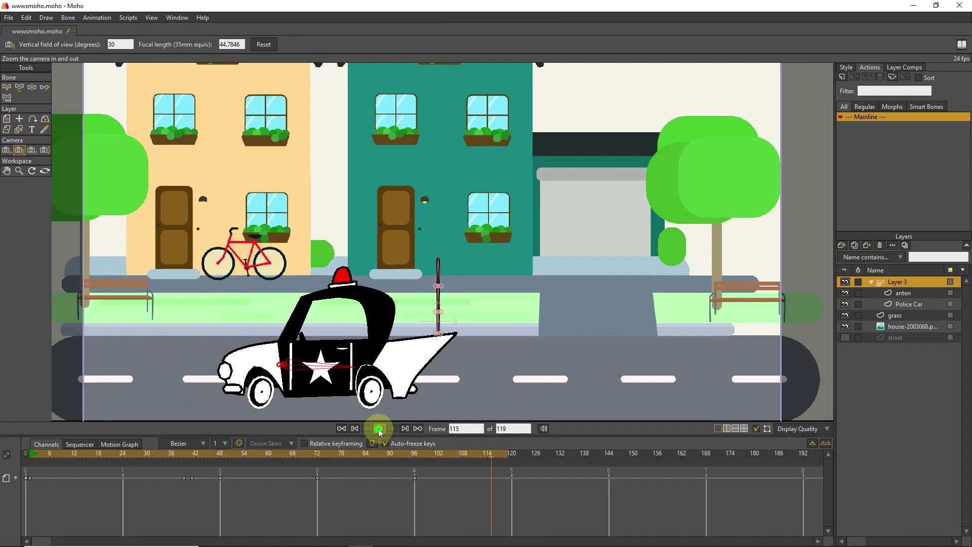
pyautogui.moveTo(152, 456); pyautogui.dragTo(10, 460)
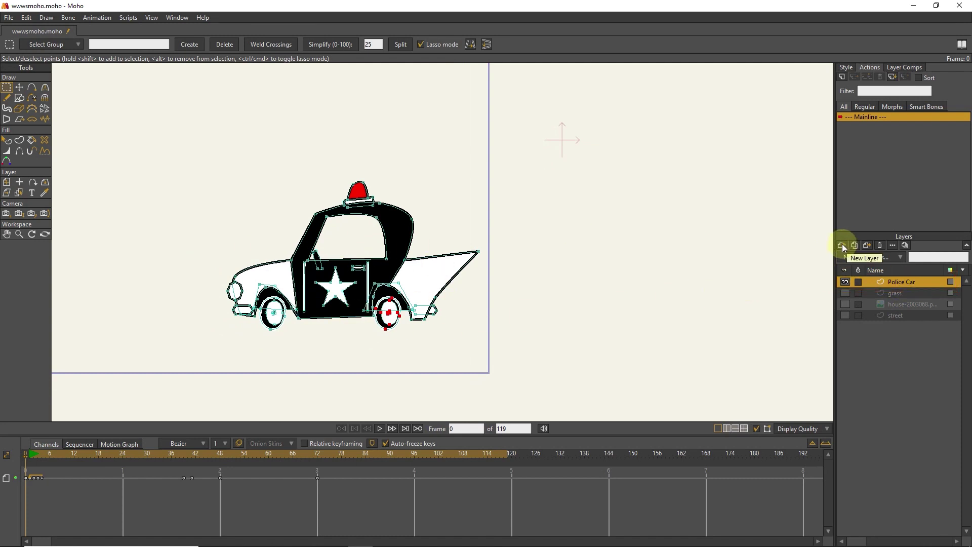
# Step: Create a new bone layer, Layer 5, at the top of the layer stack
pyautogui.click(842, 246)
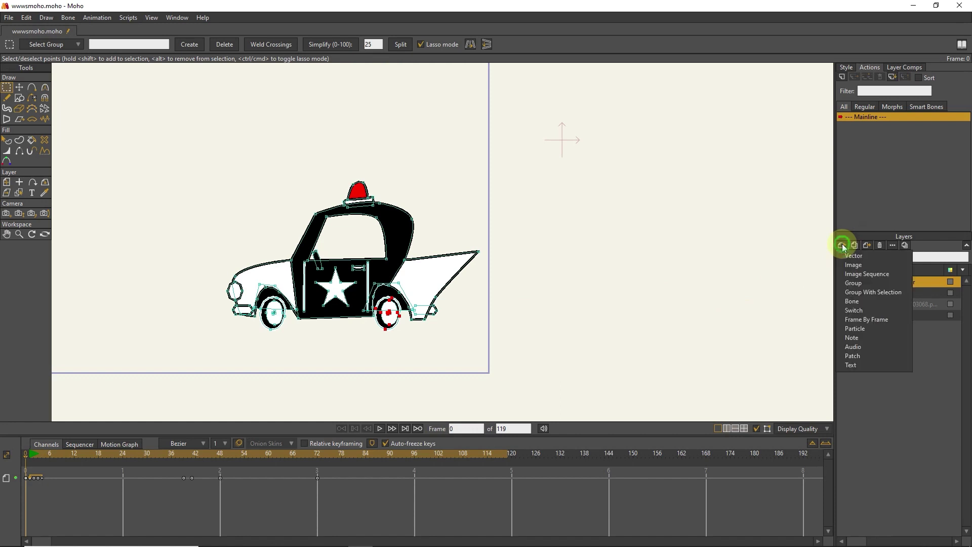
pyautogui.press('Escape')
pyautogui.doubleClick(883, 282)
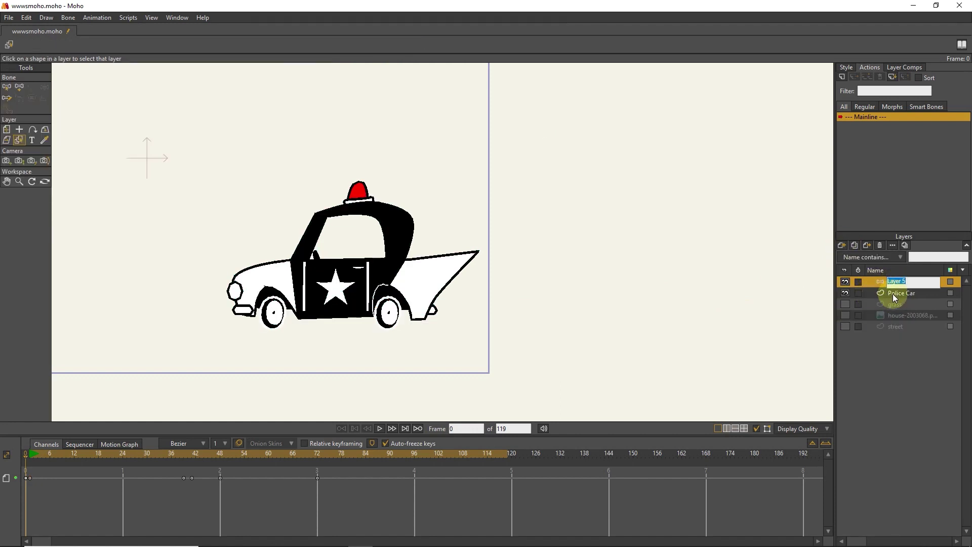
# Step: Move the Police Car layer into Layer 5 and draw bone B1 across the car body
pyautogui.click(911, 293)
pyautogui.moveTo(898, 290); pyautogui.dragTo(894, 281)
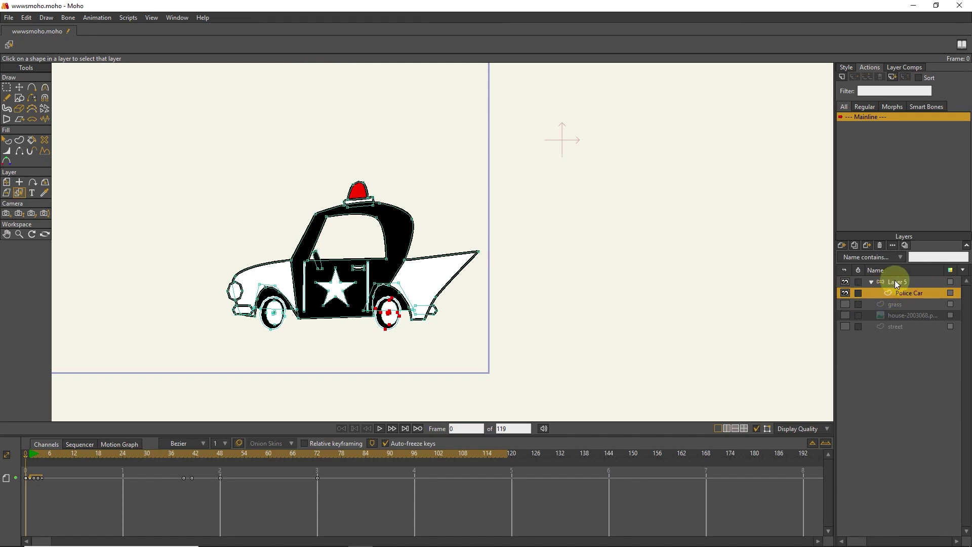
pyautogui.click(895, 281)
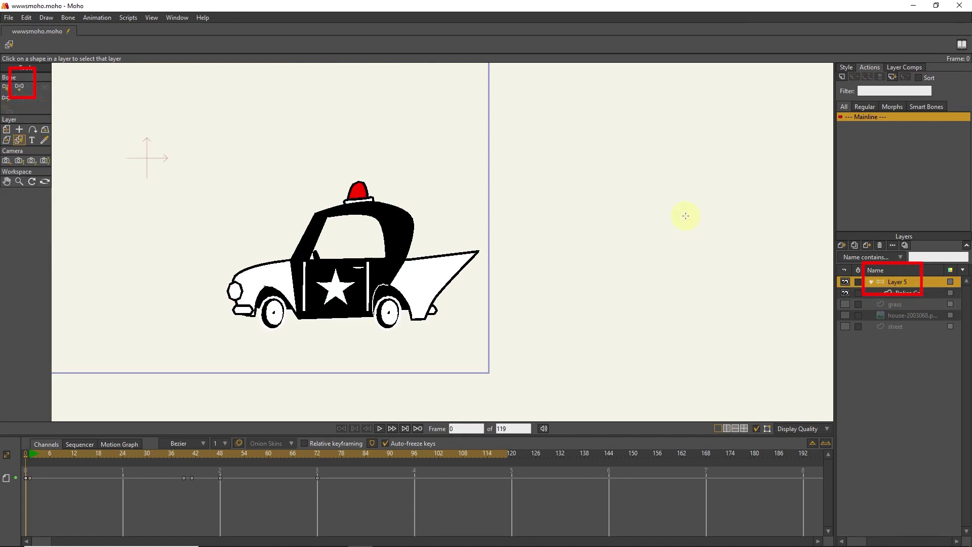
pyautogui.click(19, 86)
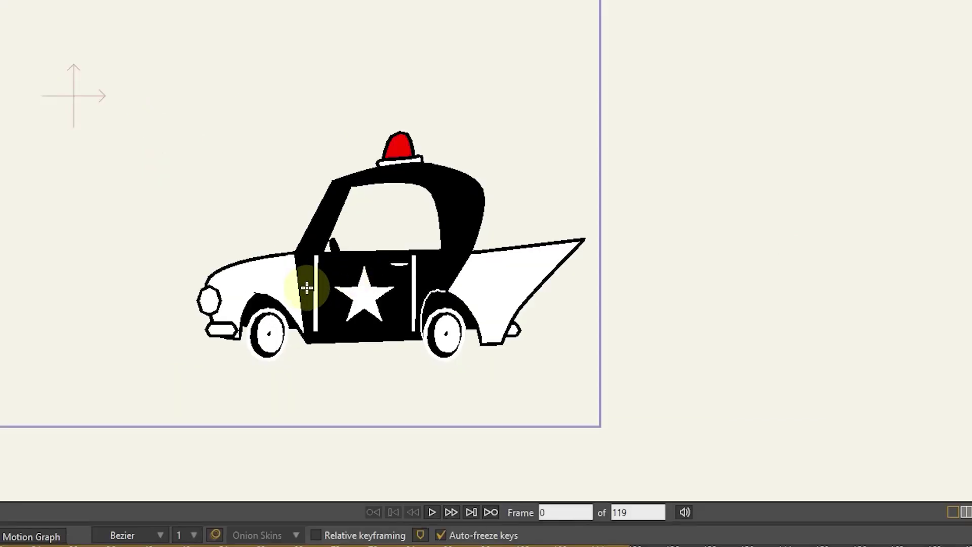
pyautogui.moveTo(306, 289); pyautogui.dragTo(426, 288)
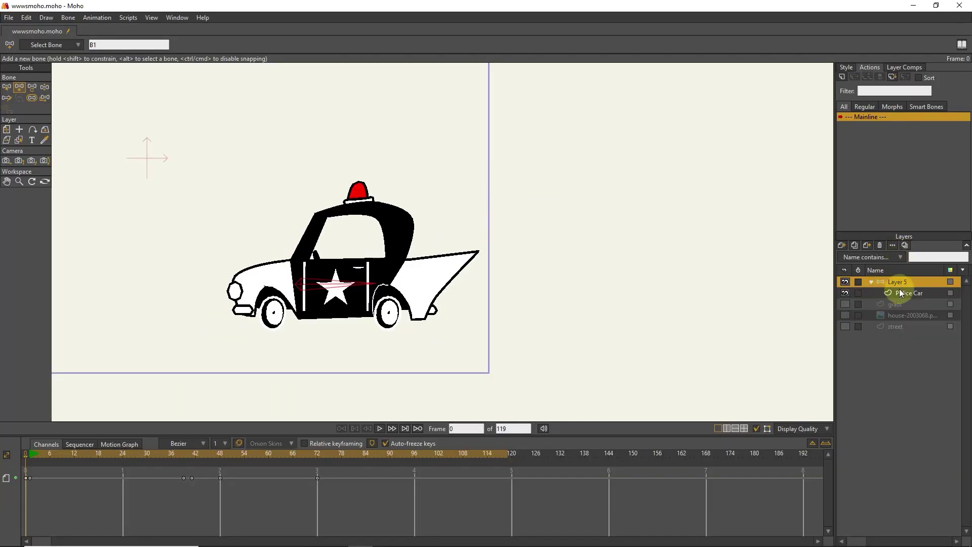
# Step: Add a new vector layer and draw a tall narrow rectangle for the antenna
pyautogui.click(842, 246)
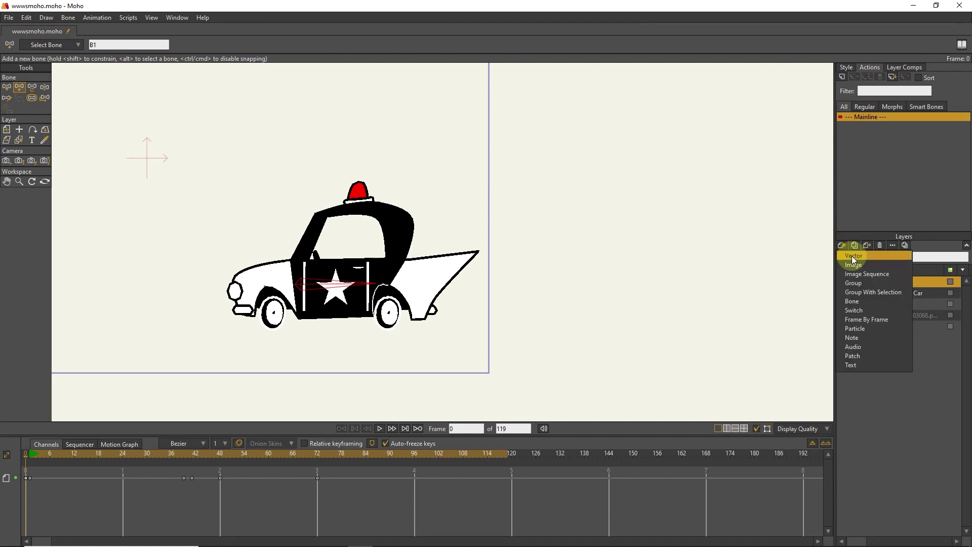
pyautogui.click(857, 255)
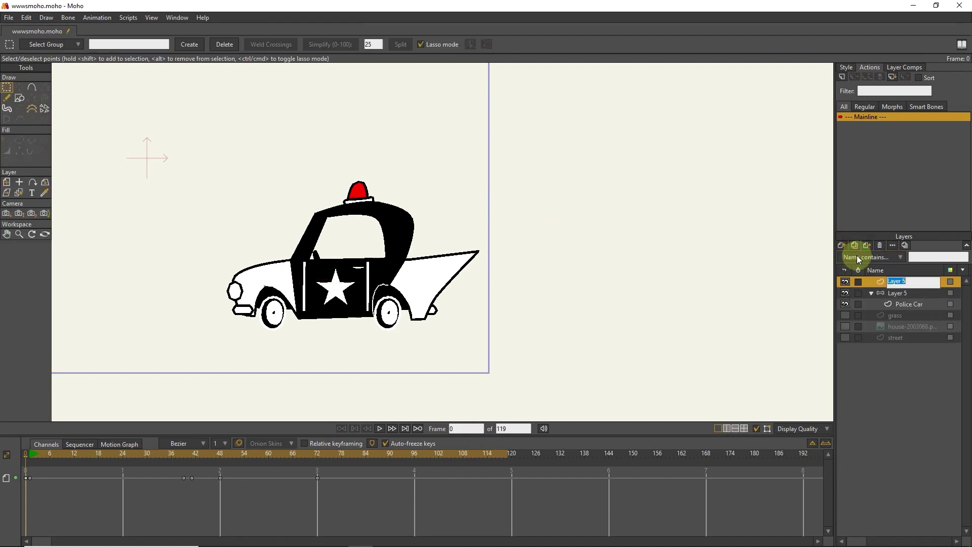
pyautogui.click(880, 279)
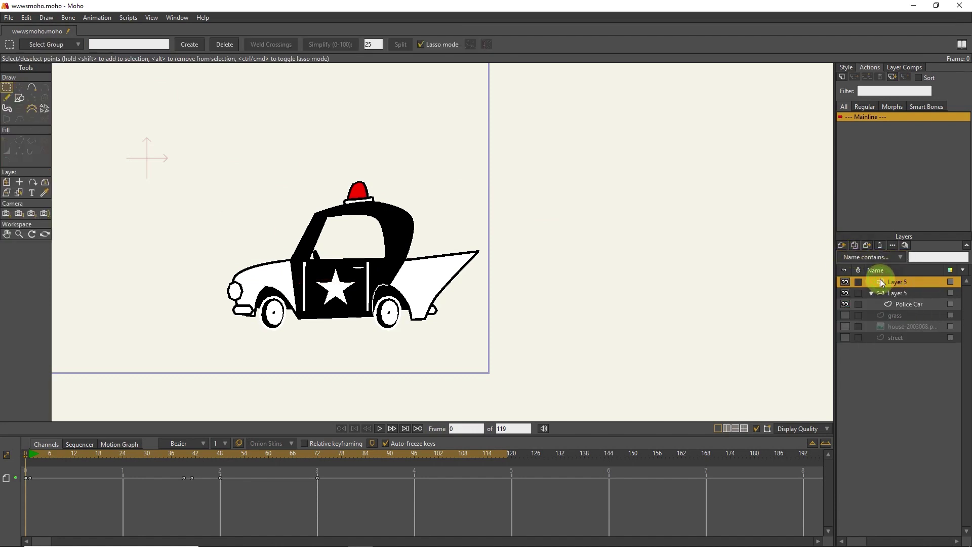
pyautogui.click(21, 97)
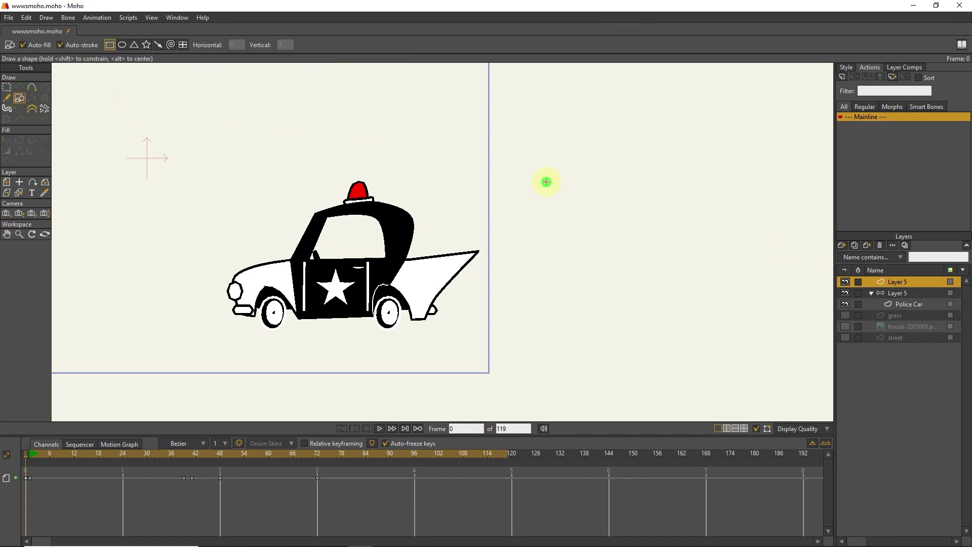
pyautogui.moveTo(539, 191); pyautogui.dragTo(542, 307)
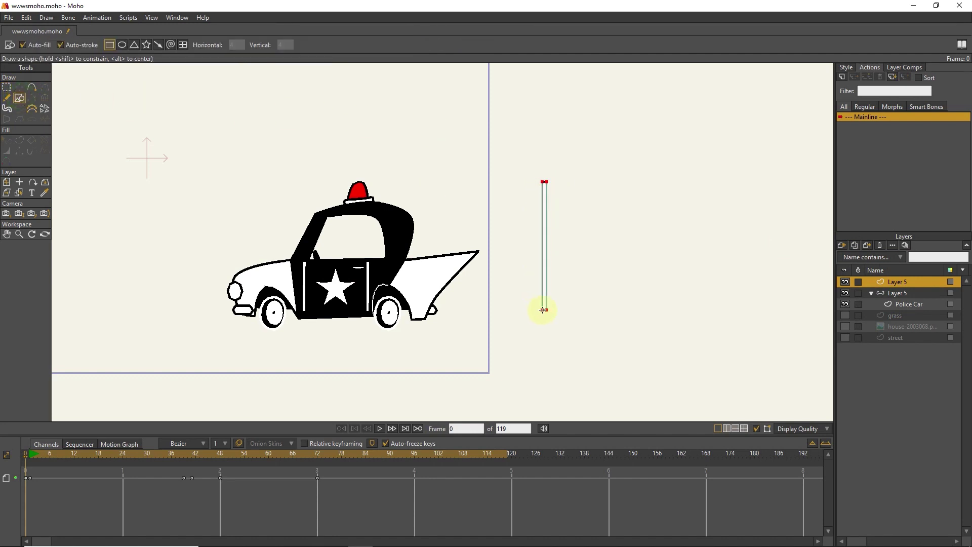
pyautogui.scroll(5, 554, 169)
pyautogui.scroll(3, 547, 203)
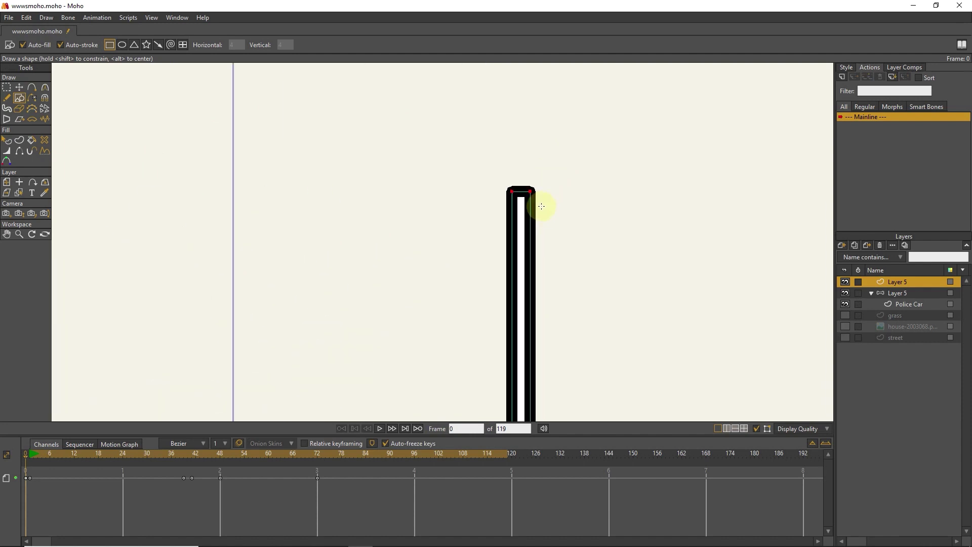
# Step: Pull the rectangle's top point upward into a pointed tip
pyautogui.click(31, 87)
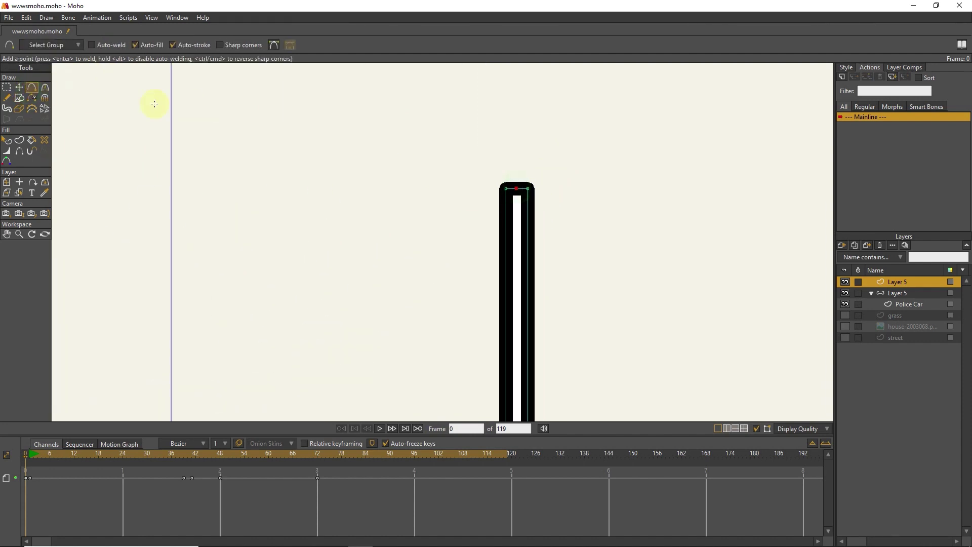
pyautogui.click(18, 87)
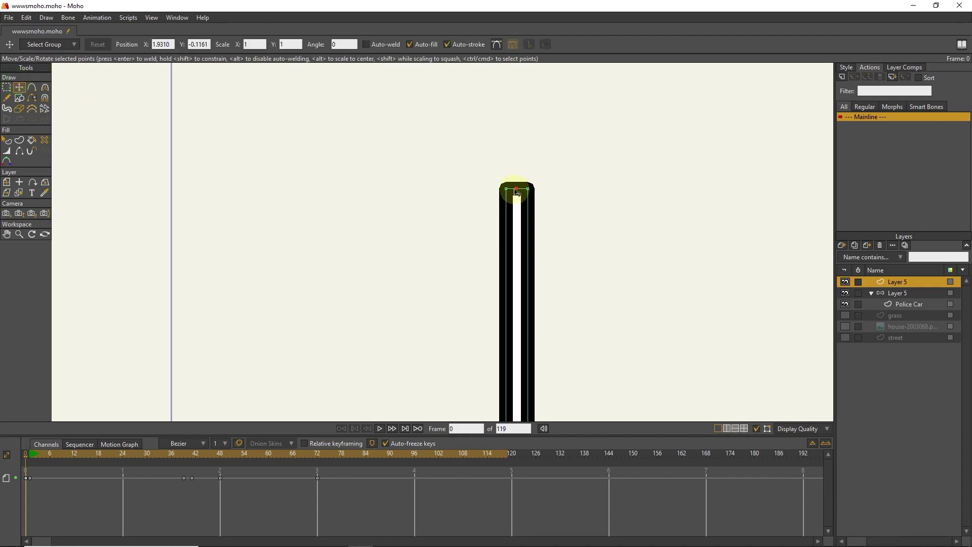
pyautogui.moveTo(516, 189); pyautogui.dragTo(517, 177)
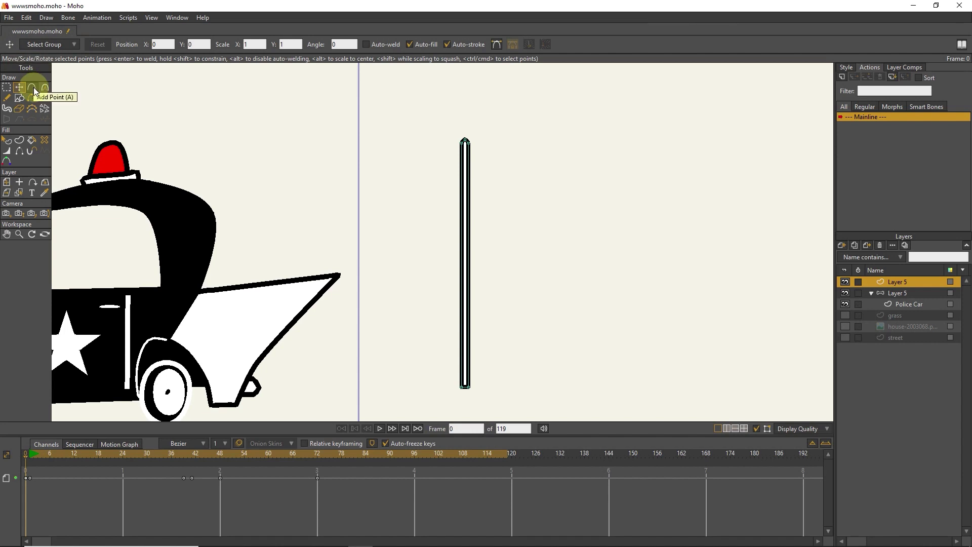
# Step: Add two extra points along the antenna shaft and line them up
pyautogui.click(33, 87)
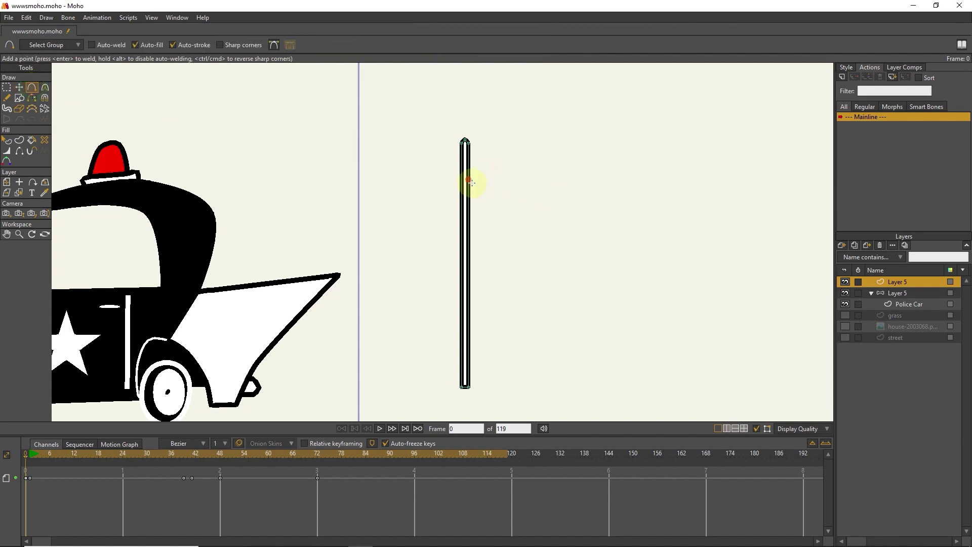
pyautogui.click(467, 206)
pyautogui.moveTo(461, 177); pyautogui.dragTo(460, 190)
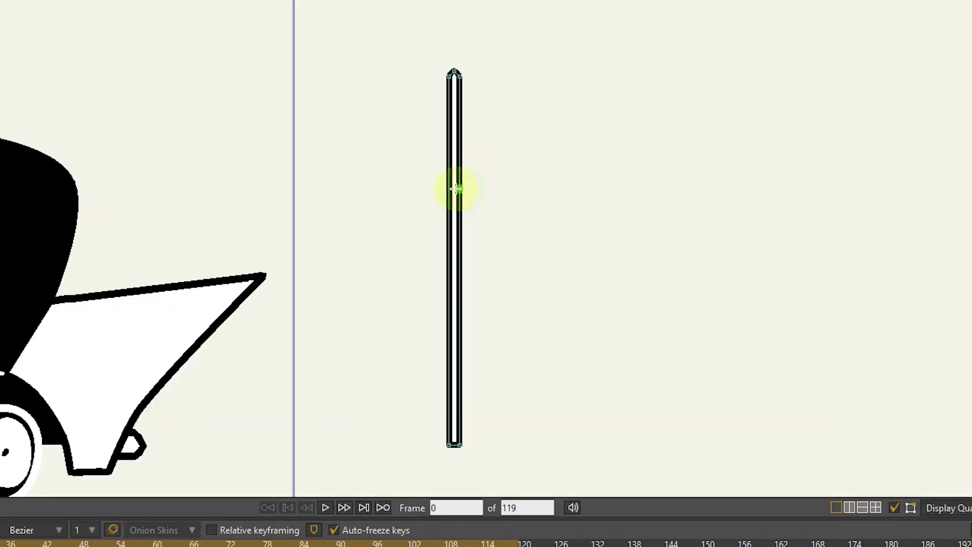
pyautogui.moveTo(450, 189); pyautogui.dragTo(449, 190)
pyautogui.click(460, 318)
pyautogui.moveTo(460, 318); pyautogui.dragTo(455, 318)
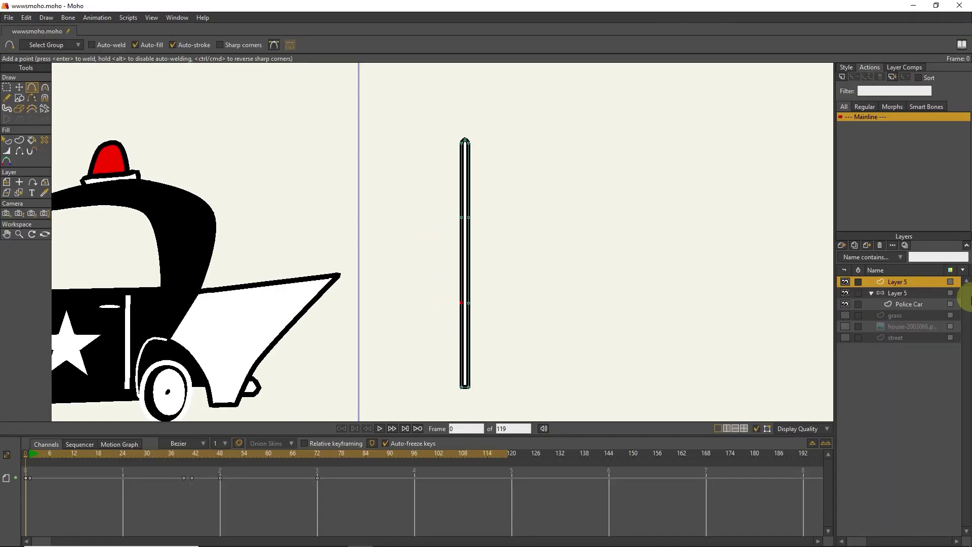
# Step: Rename the antenna vector layer to 'anten'
pyautogui.click(916, 293)
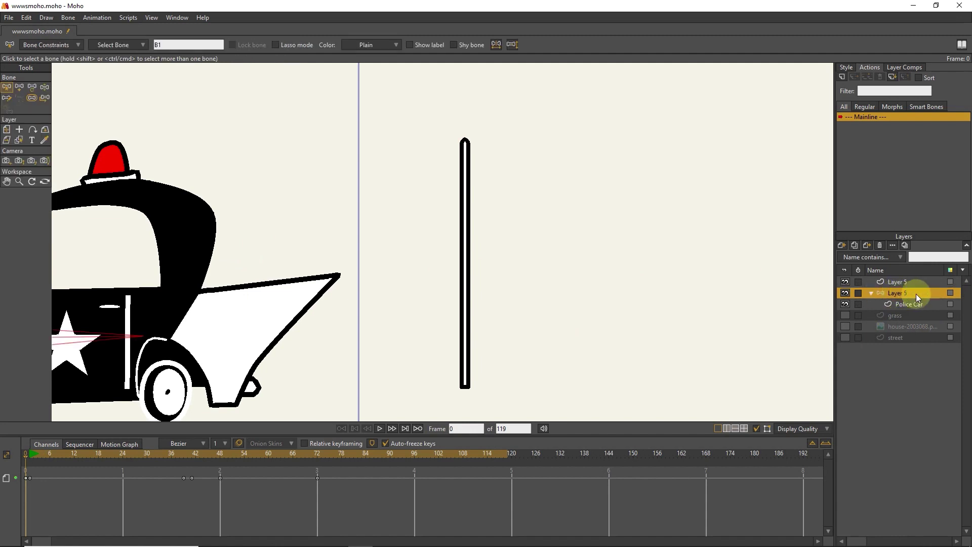
pyautogui.click(901, 281)
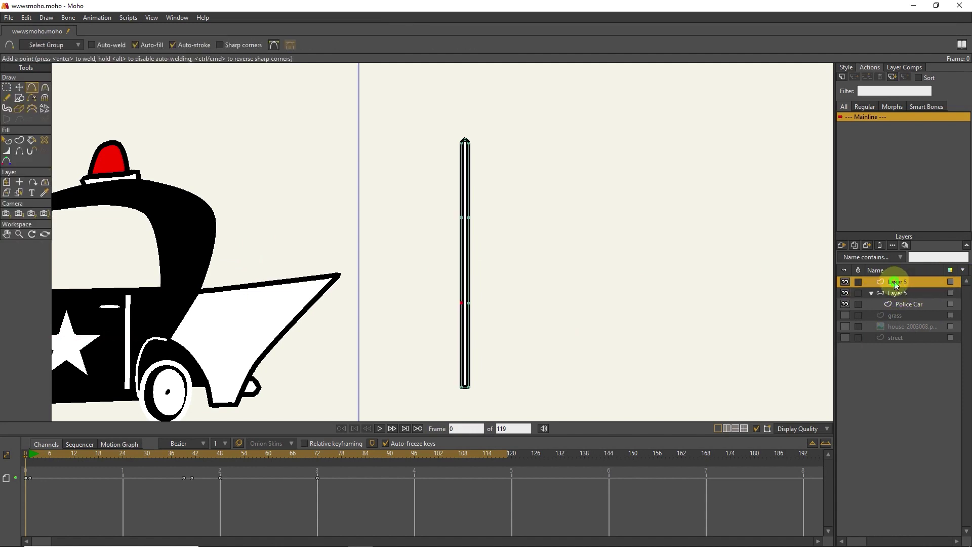
pyautogui.doubleClick(895, 282)
pyautogui.write('anten')
pyautogui.click(880, 285)
# Step: Place 'anten' inside Layer 5 above Police Car and sketch short freehand marks beside the pole
pyautogui.moveTo(894, 281)
pyautogui.mouseDown()
pyautogui.moveTo(890, 294)
pyautogui.moveTo(899, 294)
pyautogui.mouseUp()
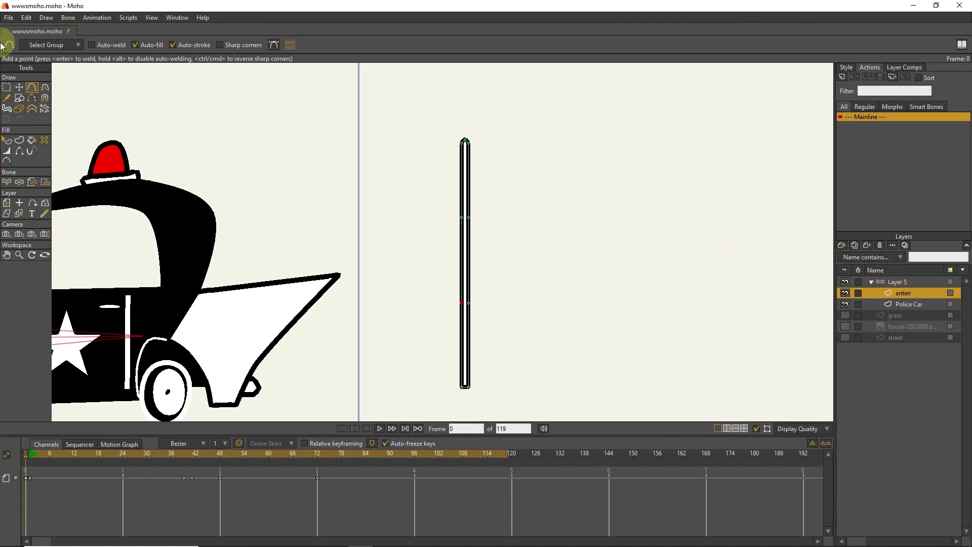
pyautogui.click(7, 98)
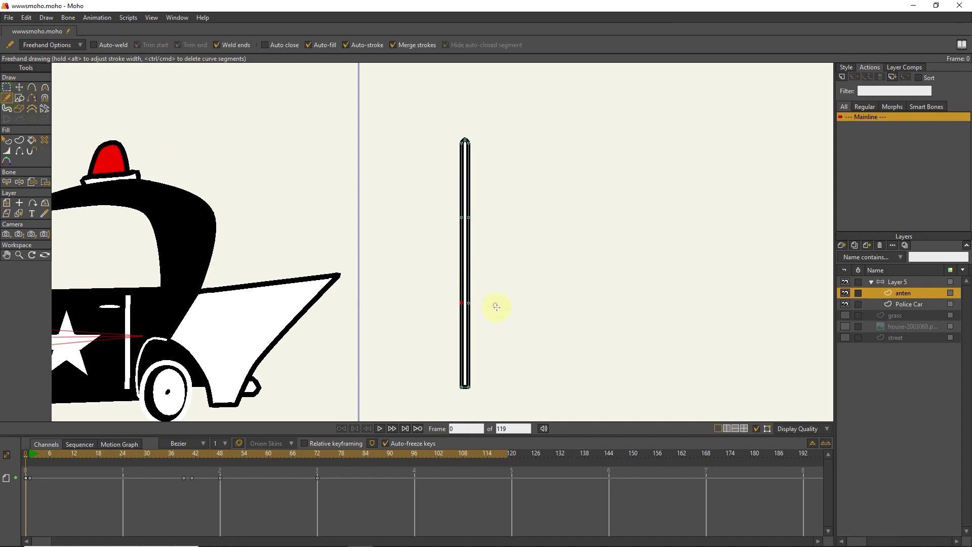
pyautogui.moveTo(509, 302); pyautogui.dragTo(519, 303)
# Step: In Layer 5, draw a chain of three bones from the pole's base to its tip
pyautogui.click(892, 283)
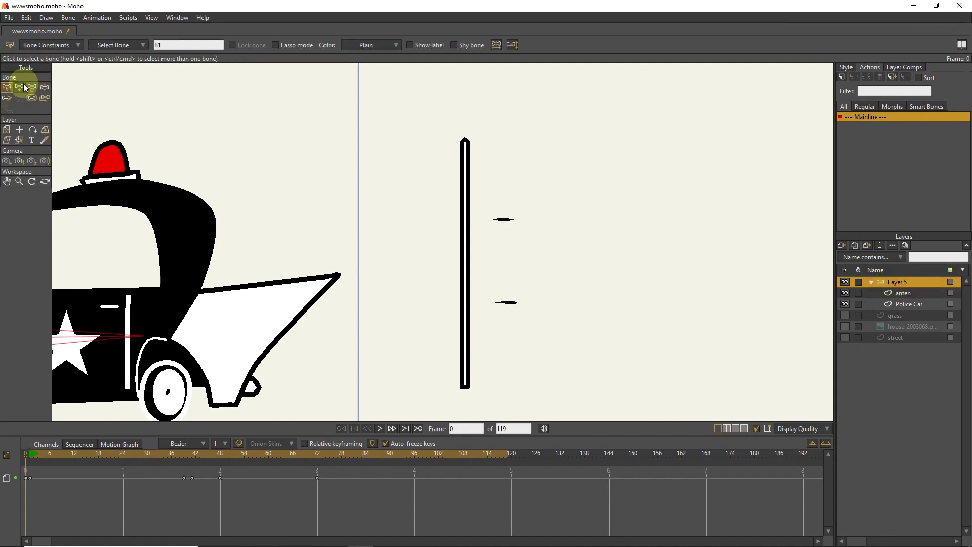
pyautogui.click(20, 89)
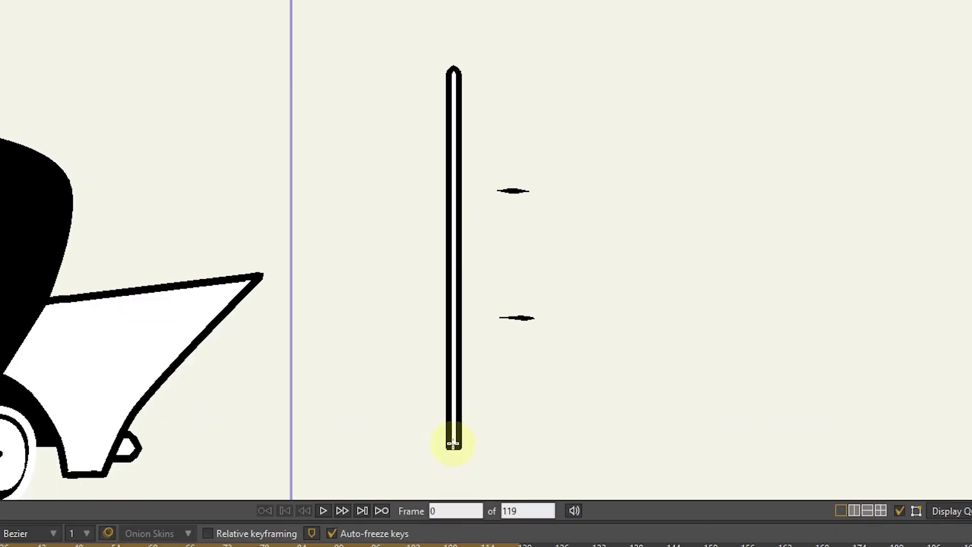
pyautogui.moveTo(464, 385); pyautogui.dragTo(466, 373)
pyautogui.moveTo(454, 428)
pyautogui.mouseDown()
pyautogui.moveTo(451, 326)
pyautogui.moveTo(471, 159)
pyautogui.moveTo(462, 206)
pyautogui.moveTo(455, 199)
pyautogui.mouseUp()
pyautogui.moveTo(456, 197); pyautogui.dragTo(446, 71)
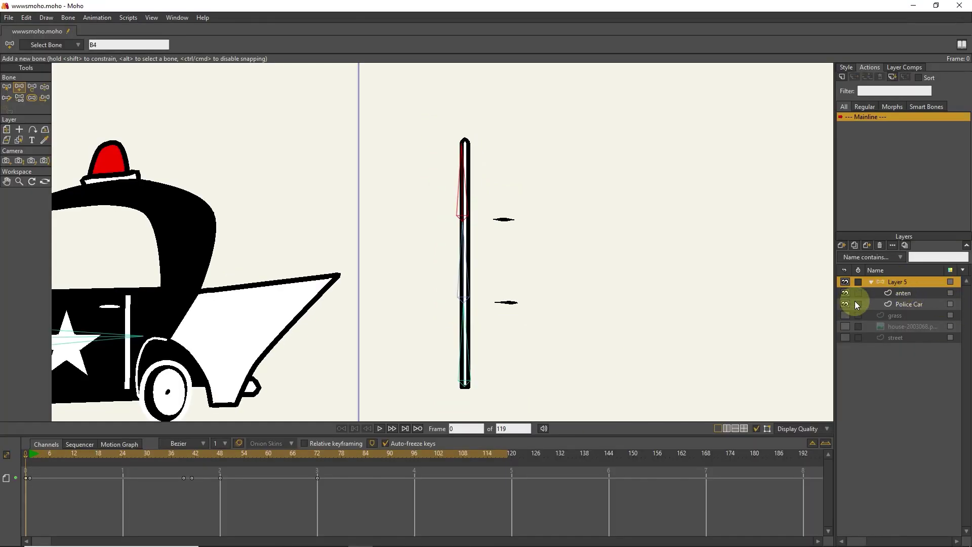
# Step: On the anten layer, select the two stray strokes beside the pole and delete them
pyautogui.click(902, 294)
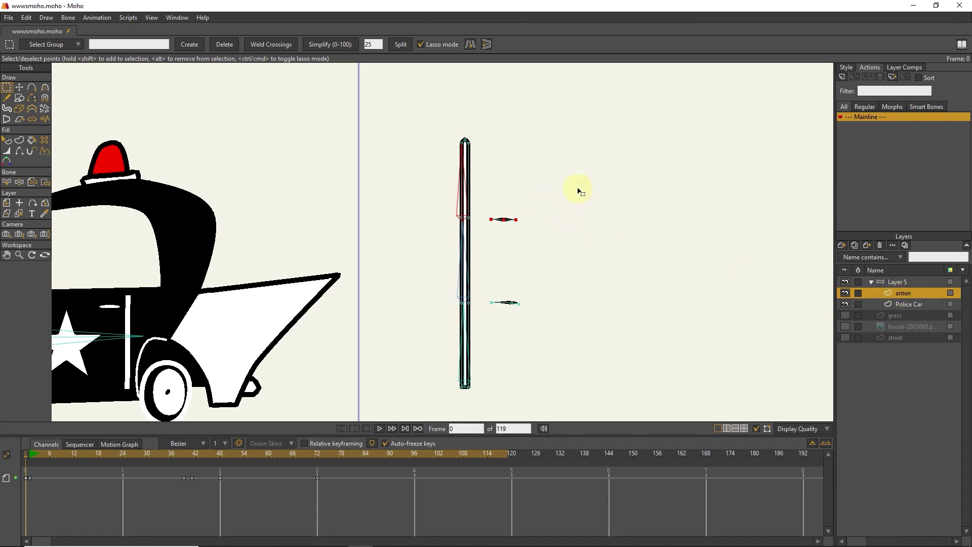
pyautogui.moveTo(579, 192)
pyautogui.mouseDown()
pyautogui.moveTo(491, 325)
pyautogui.moveTo(490, 352)
pyautogui.mouseUp()
pyautogui.moveTo(553, 331)
pyautogui.mouseDown()
pyautogui.moveTo(483, 310)
pyautogui.moveTo(482, 222)
pyautogui.moveTo(543, 170)
pyautogui.moveTo(530, 373)
pyautogui.mouseUp()
pyautogui.press('Delete')
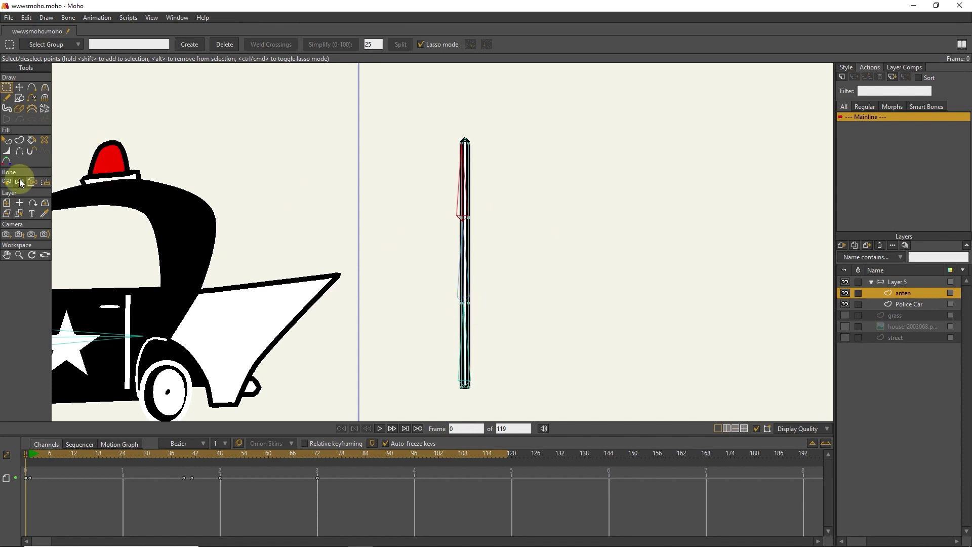
# Step: Bind the antenna's lower points to the bottom bone B2
pyautogui.click(886, 282)
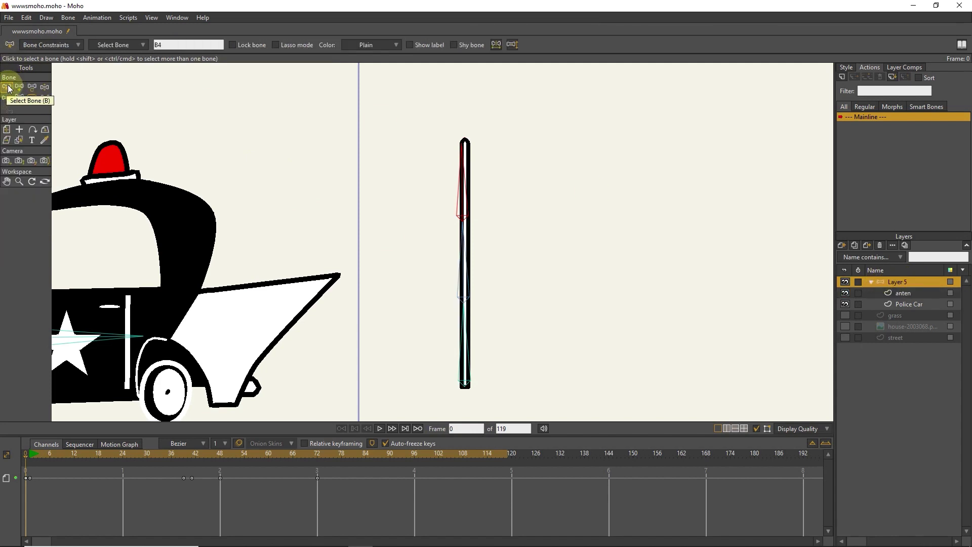
pyautogui.click(463, 372)
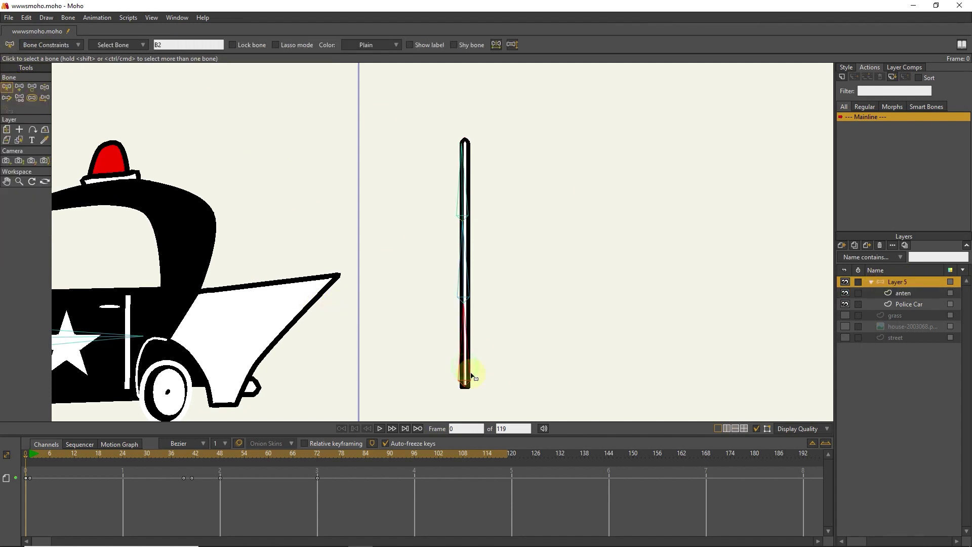
pyautogui.click(902, 294)
pyautogui.click(6, 87)
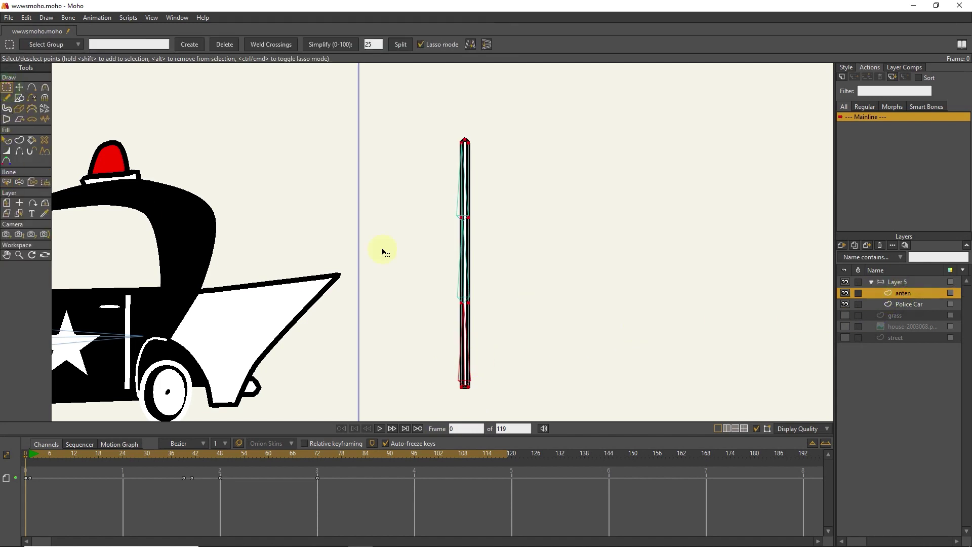
pyautogui.moveTo(529, 286)
pyautogui.mouseDown()
pyautogui.moveTo(412, 318)
pyautogui.moveTo(420, 324)
pyautogui.mouseUp()
pyautogui.moveTo(493, 279)
pyautogui.mouseDown()
pyautogui.moveTo(458, 279)
pyautogui.moveTo(441, 332)
pyautogui.moveTo(513, 309)
pyautogui.mouseUp()
pyautogui.moveTo(489, 263); pyautogui.dragTo(491, 265)
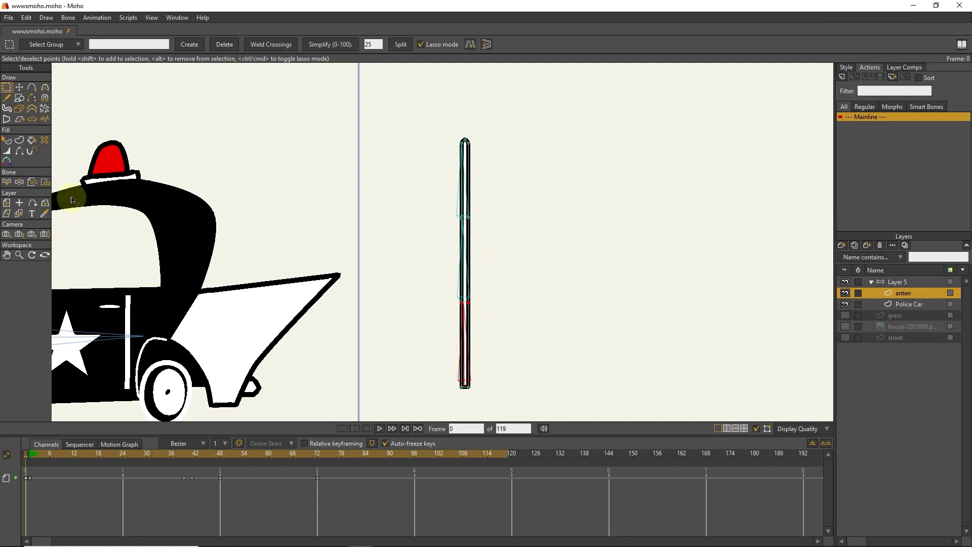
pyautogui.click(46, 185)
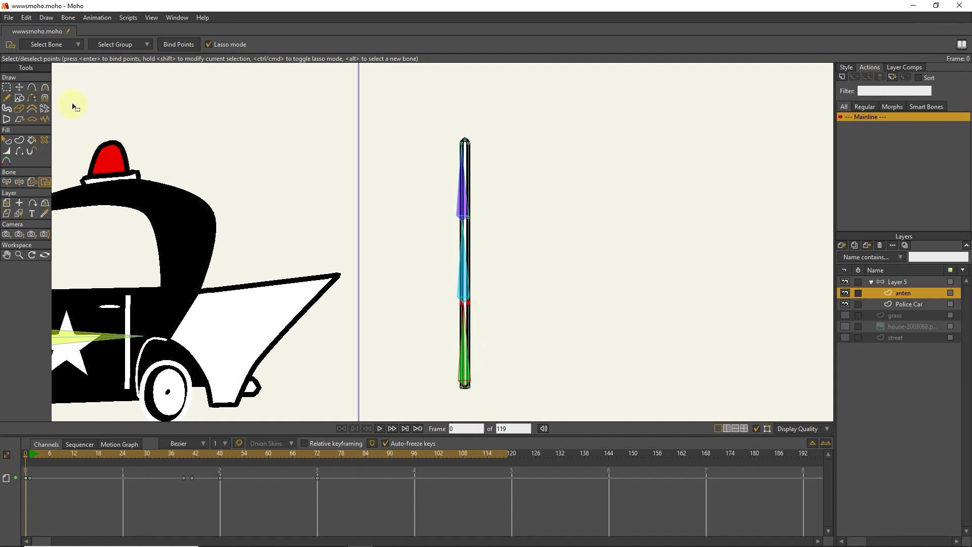
# Step: Bind the antenna's middle points to the middle bone B3
pyautogui.click(897, 283)
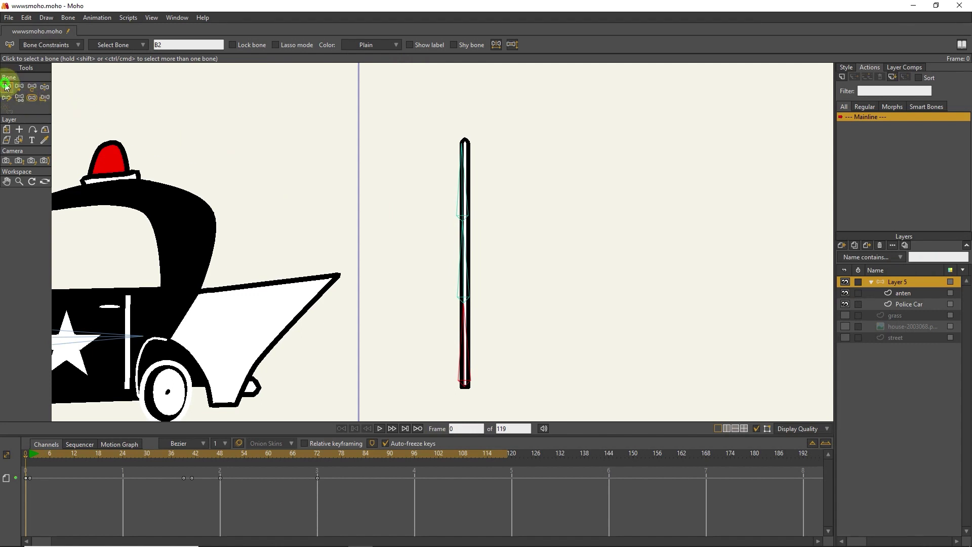
pyautogui.click(461, 281)
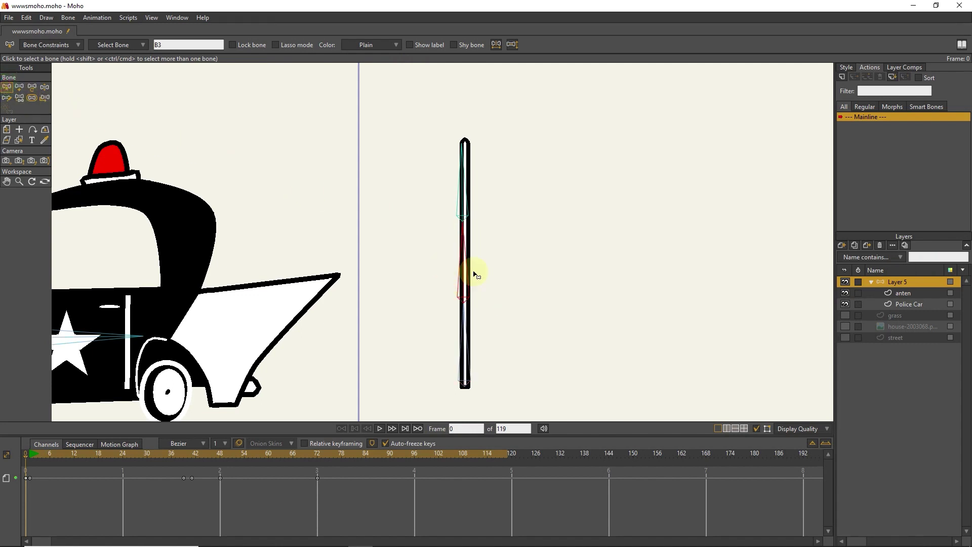
pyautogui.click(903, 294)
pyautogui.click(6, 87)
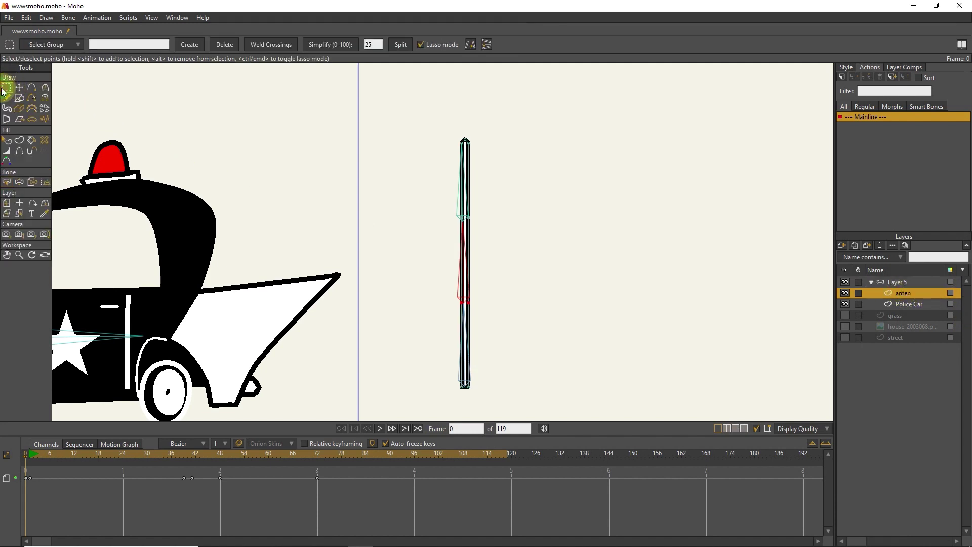
pyautogui.moveTo(500, 205); pyautogui.dragTo(442, 222)
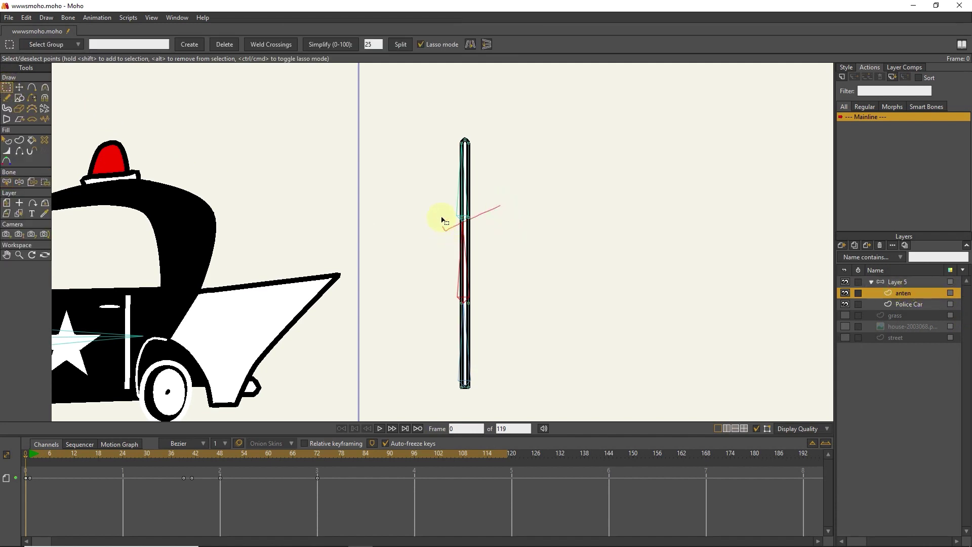
pyautogui.moveTo(500, 245); pyautogui.dragTo(501, 248)
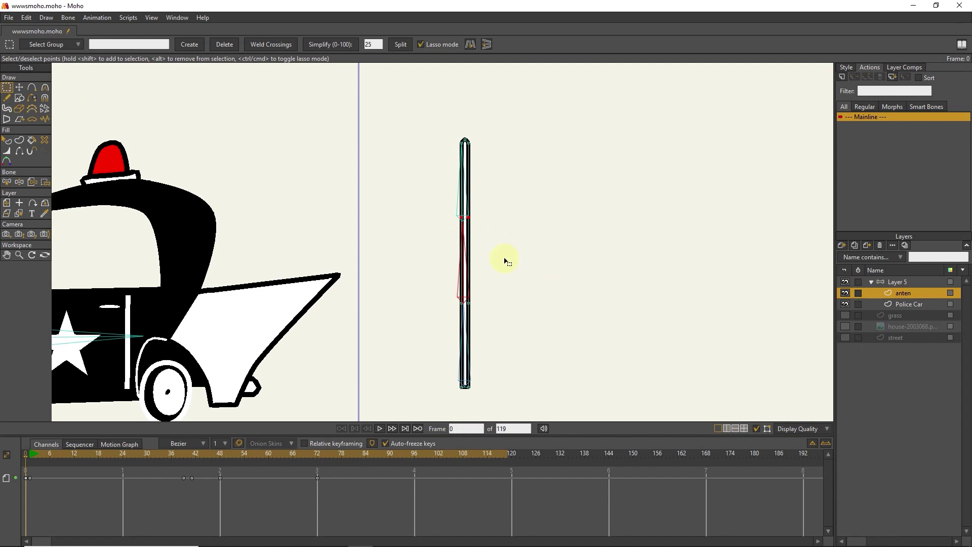
pyautogui.click(45, 182)
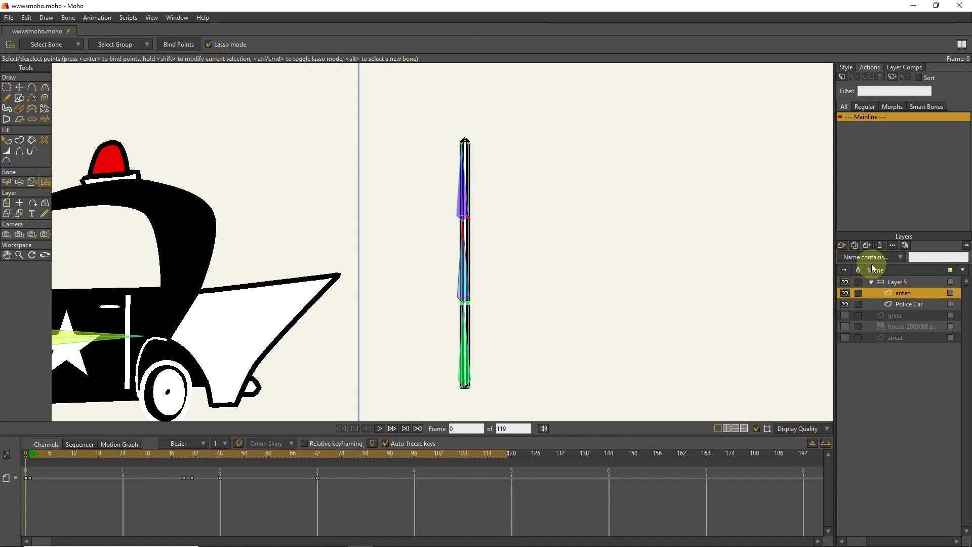
# Step: Bind the antenna's upper points to the top bone B4 and check the bindings
pyautogui.click(906, 281)
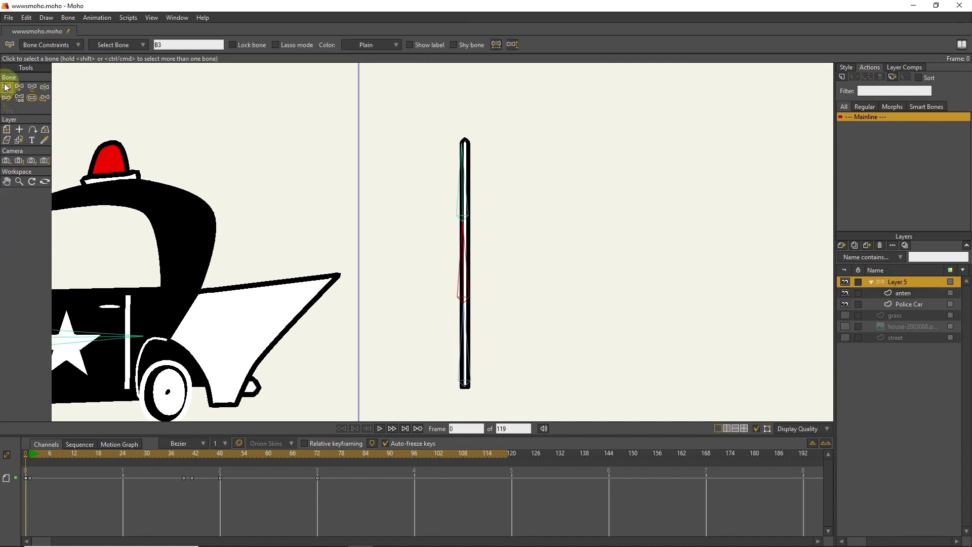
pyautogui.click(464, 201)
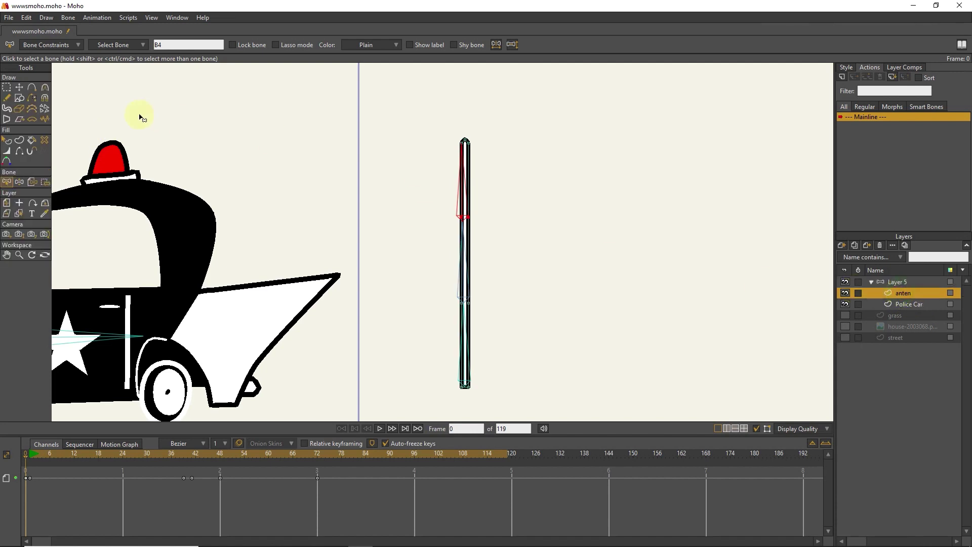
pyautogui.click(6, 87)
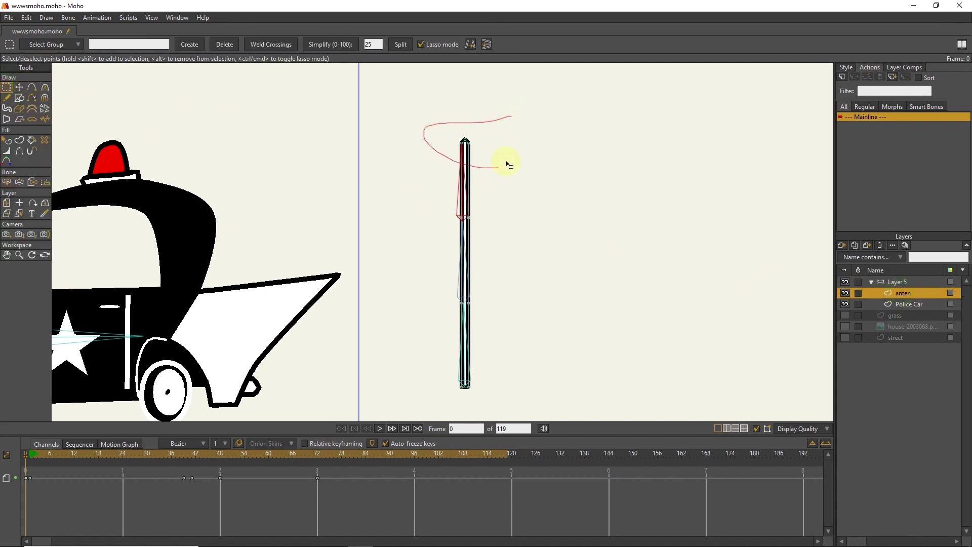
pyautogui.moveTo(508, 164); pyautogui.dragTo(499, 139)
pyautogui.click(45, 181)
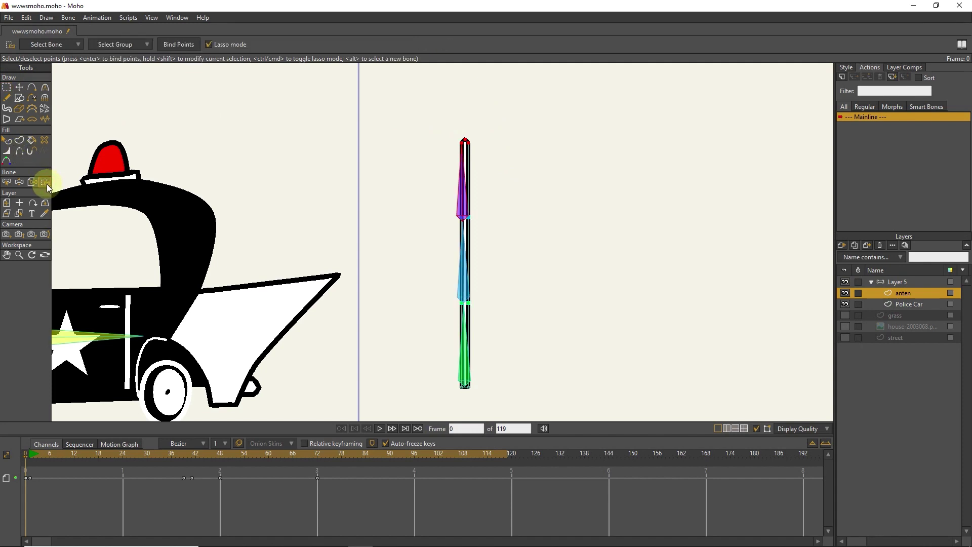
pyautogui.click(181, 44)
pyautogui.click(457, 137)
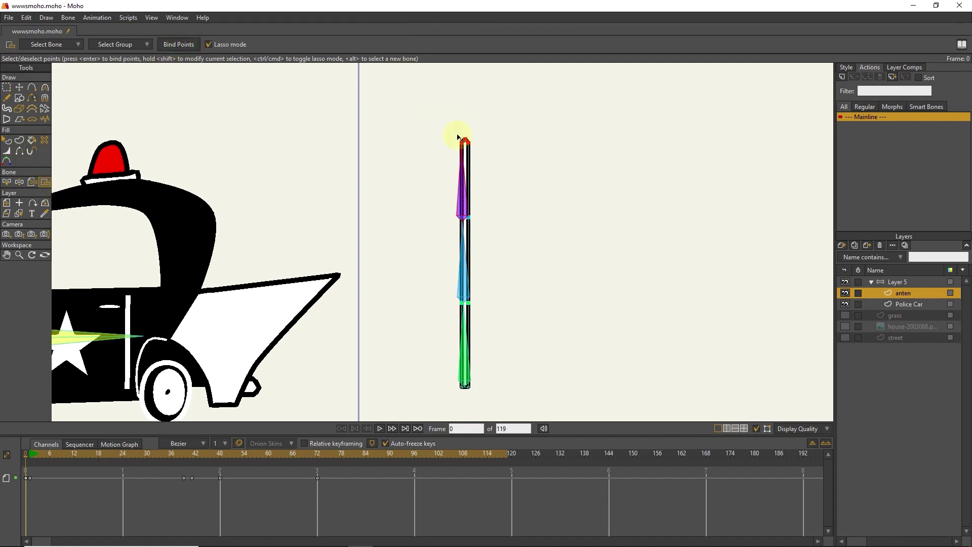
pyautogui.click(468, 199)
pyautogui.click(462, 195)
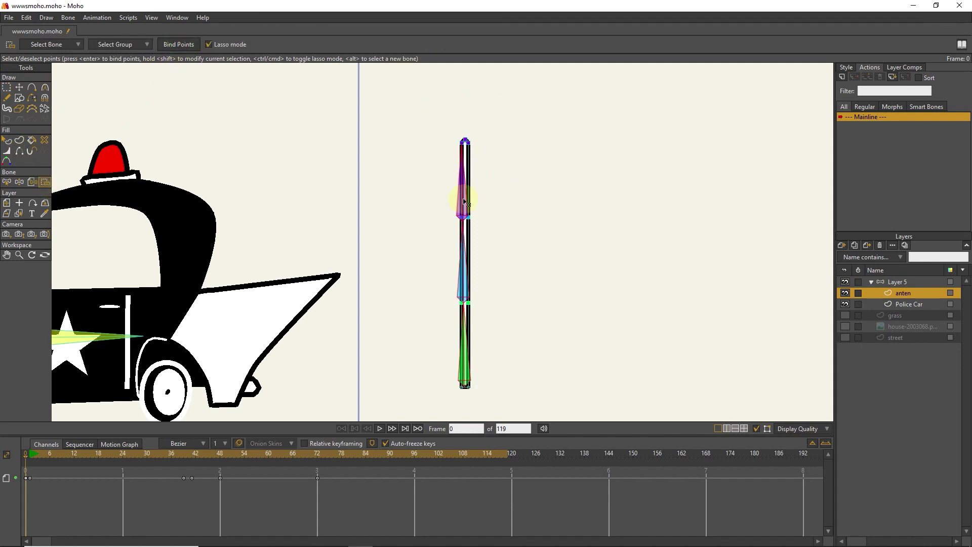
# Step: Set the antenna bone's strength to 0
pyautogui.click(906, 284)
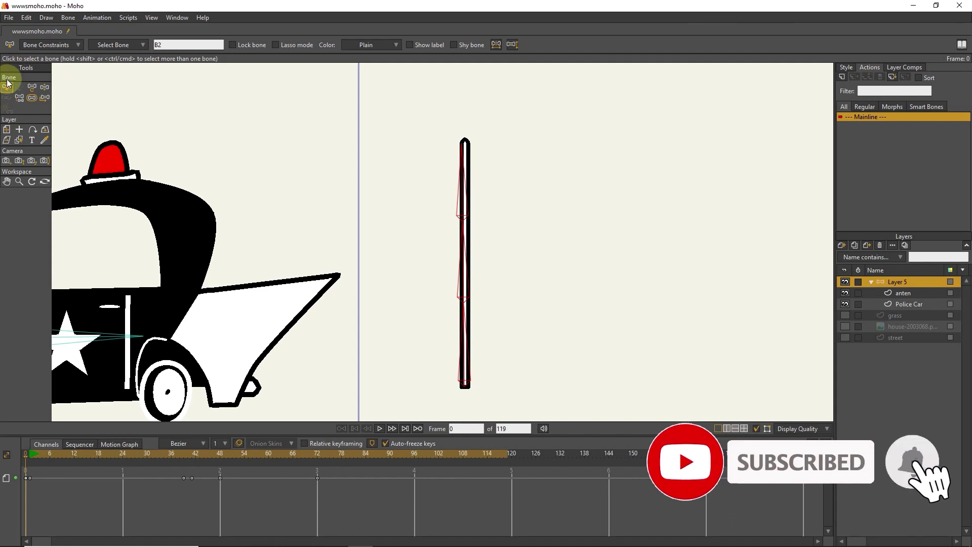
pyautogui.moveTo(557, 102); pyautogui.dragTo(414, 396)
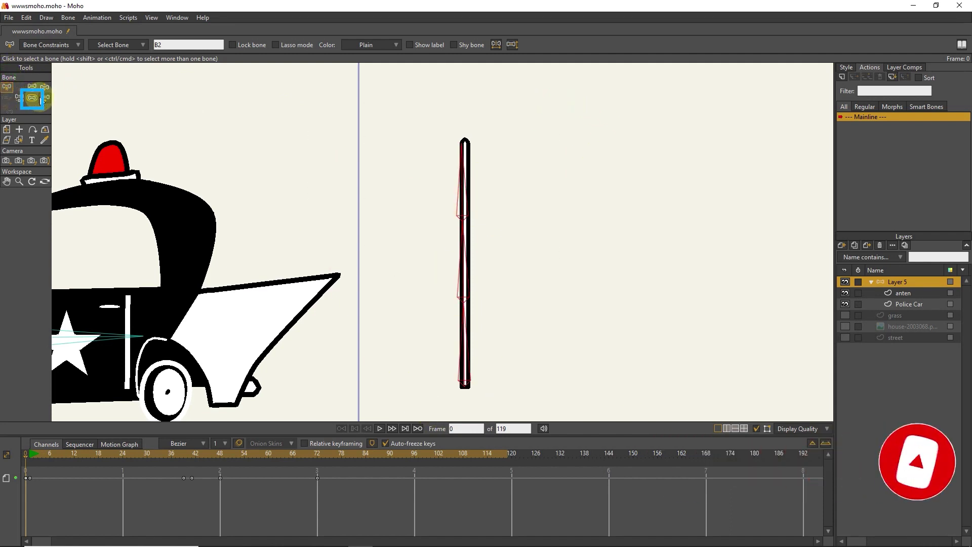
pyautogui.click(32, 100)
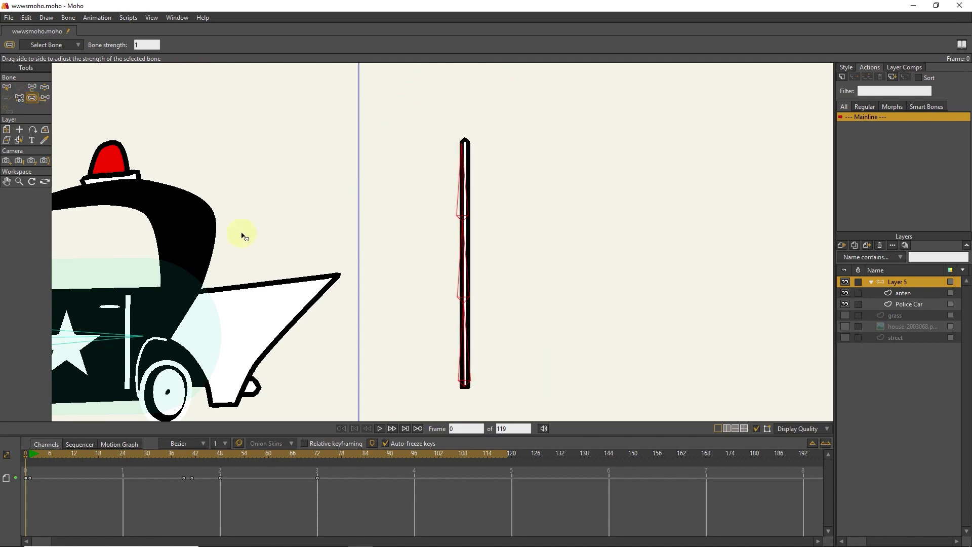
pyautogui.moveTo(180, 191); pyautogui.dragTo(276, 151)
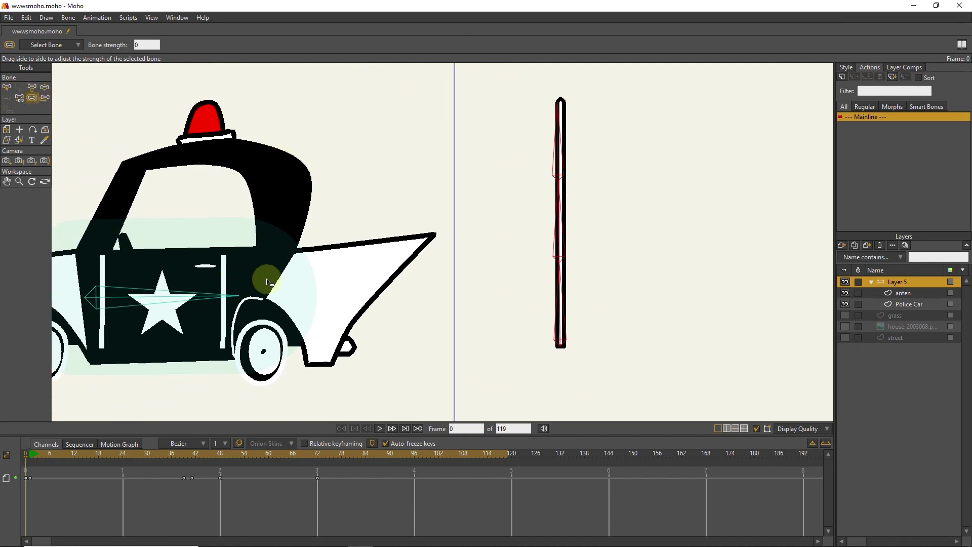
# Step: Set the car body bone B1's strength to 0
pyautogui.click(7, 87)
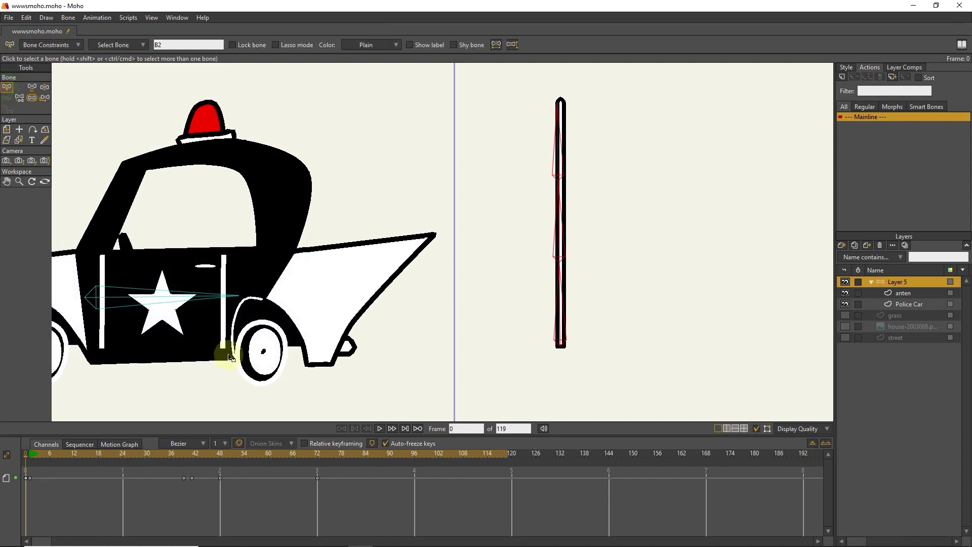
pyautogui.click(120, 298)
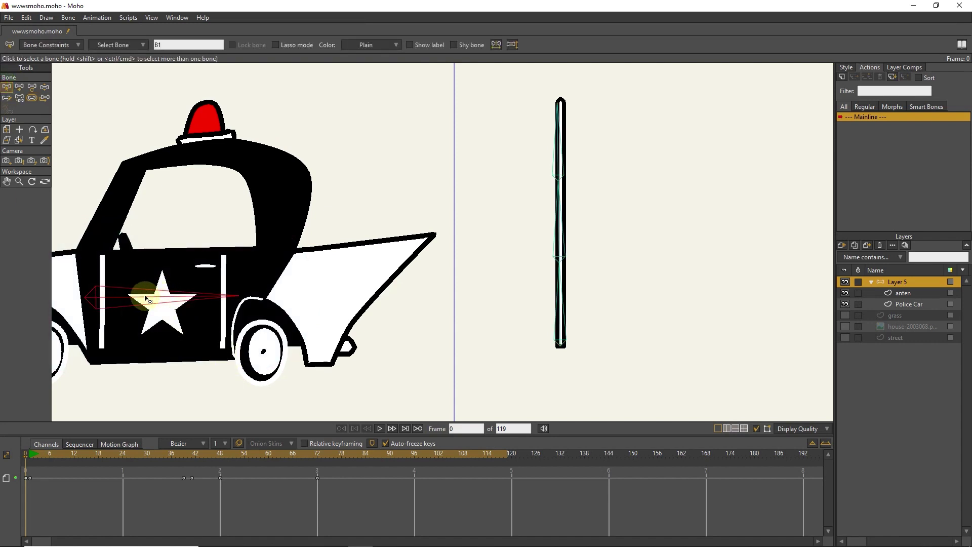
pyautogui.click(32, 98)
pyautogui.moveTo(218, 306); pyautogui.dragTo(138, 351)
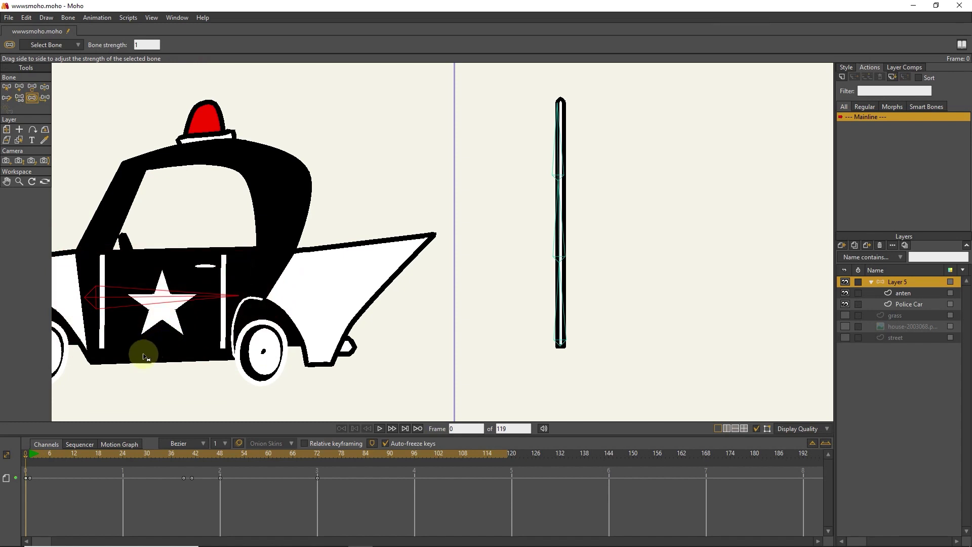
# Step: Pick the Reparent Bone tool to make B1 the parent of the antenna chain
pyautogui.click(20, 98)
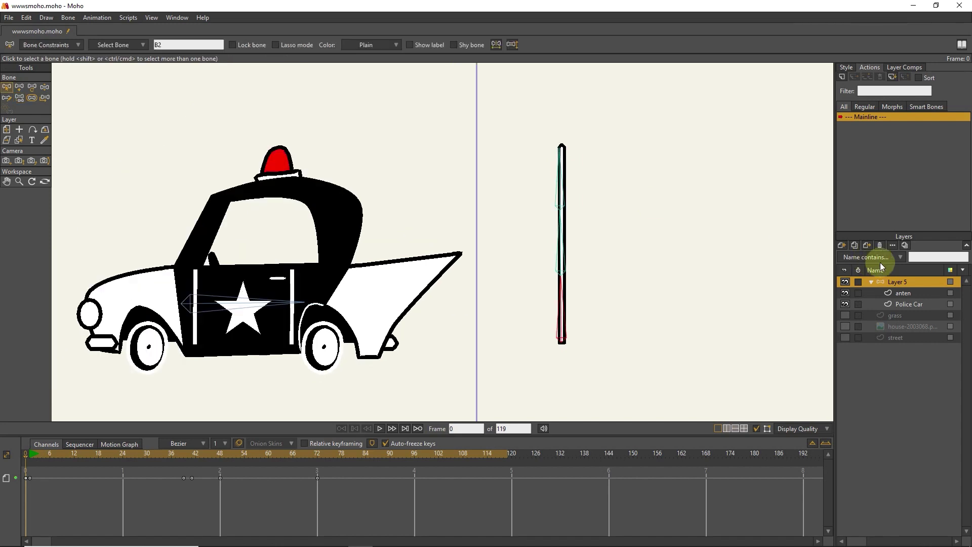
# Step: Select all the antenna's points and move the pole onto the car's rear
pyautogui.click(900, 293)
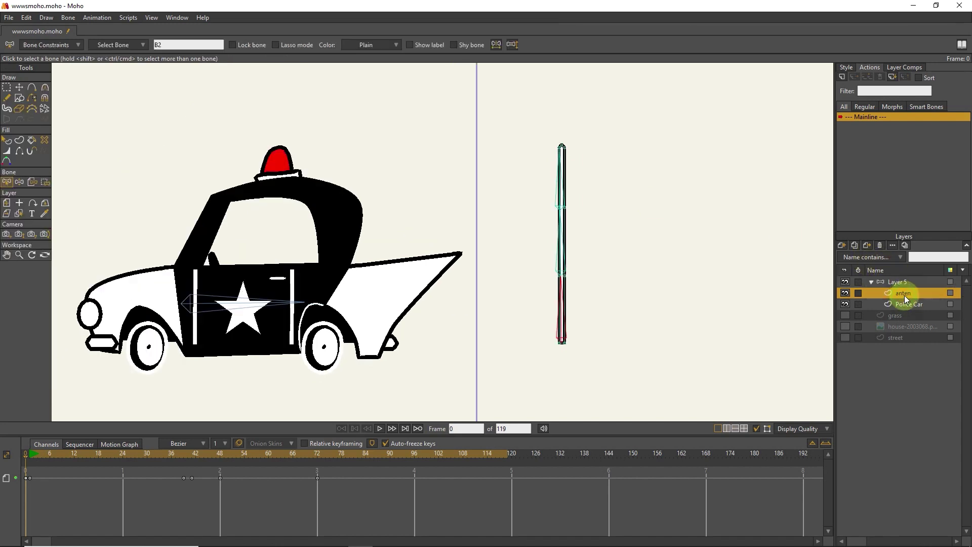
pyautogui.click(7, 87)
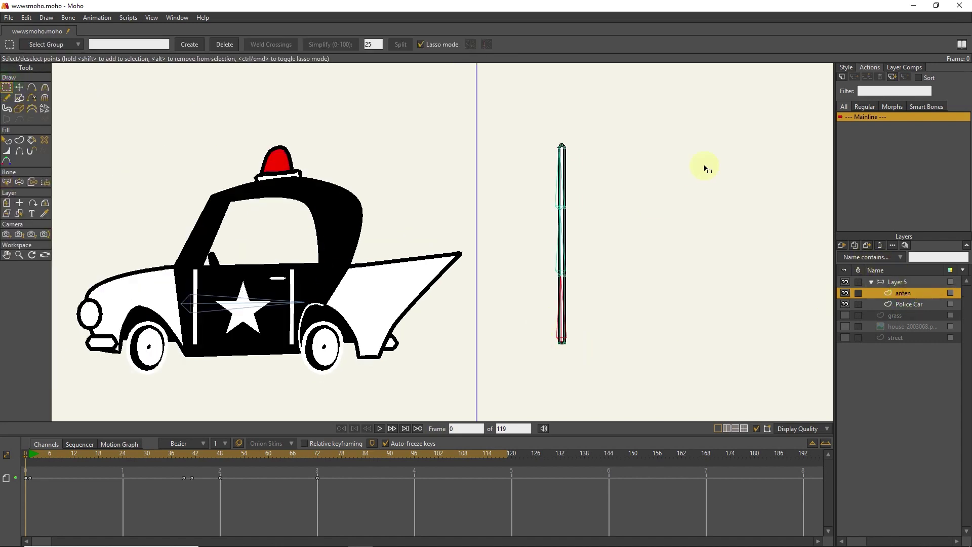
pyautogui.moveTo(657, 127)
pyautogui.mouseDown()
pyautogui.moveTo(642, 187)
pyautogui.moveTo(486, 343)
pyautogui.moveTo(601, 135)
pyautogui.moveTo(611, 230)
pyautogui.mouseUp()
pyautogui.click(19, 87)
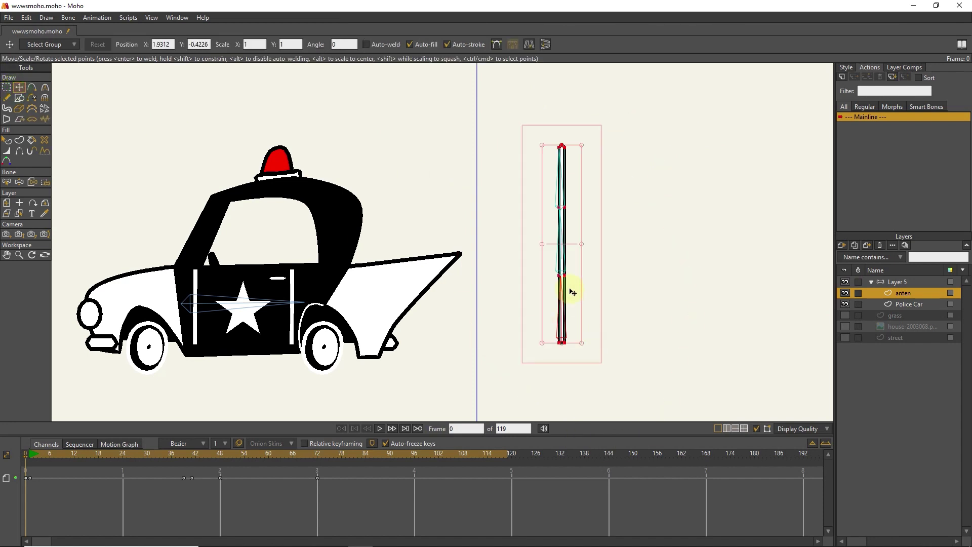
pyautogui.moveTo(572, 292); pyautogui.dragTo(467, 211)
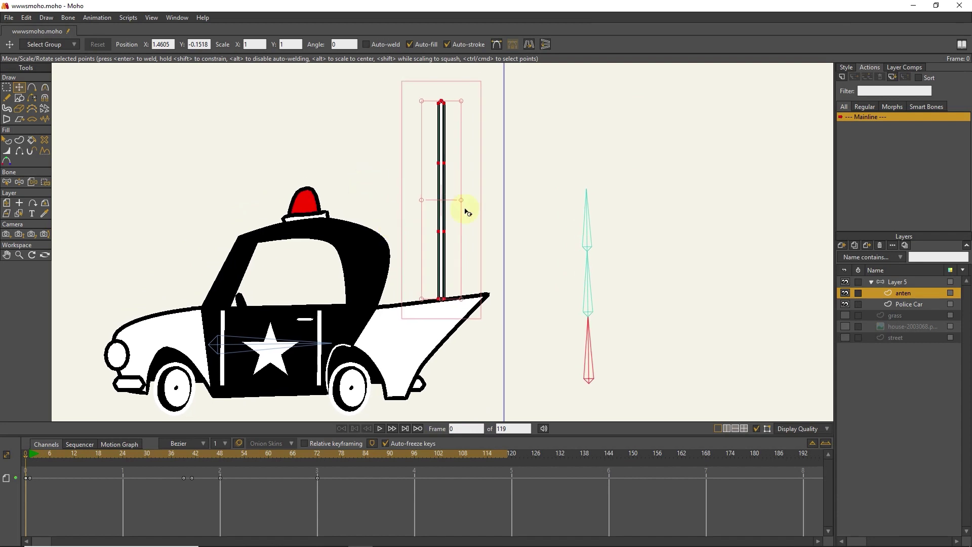
# Step: In Layer 5, move the bone chain so it lines up along the antenna
pyautogui.click(898, 282)
pyautogui.click(32, 87)
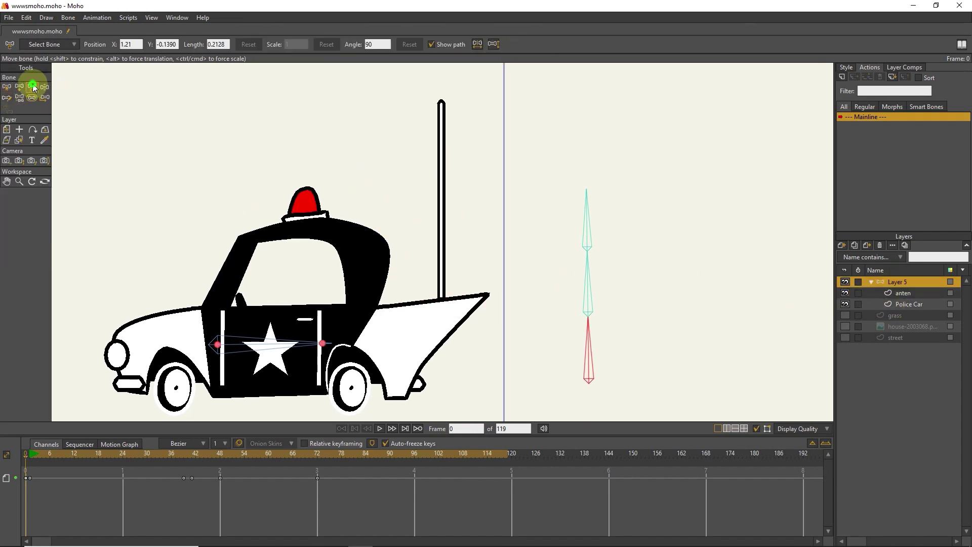
pyautogui.moveTo(590, 382); pyautogui.dragTo(442, 297)
pyautogui.press('b')
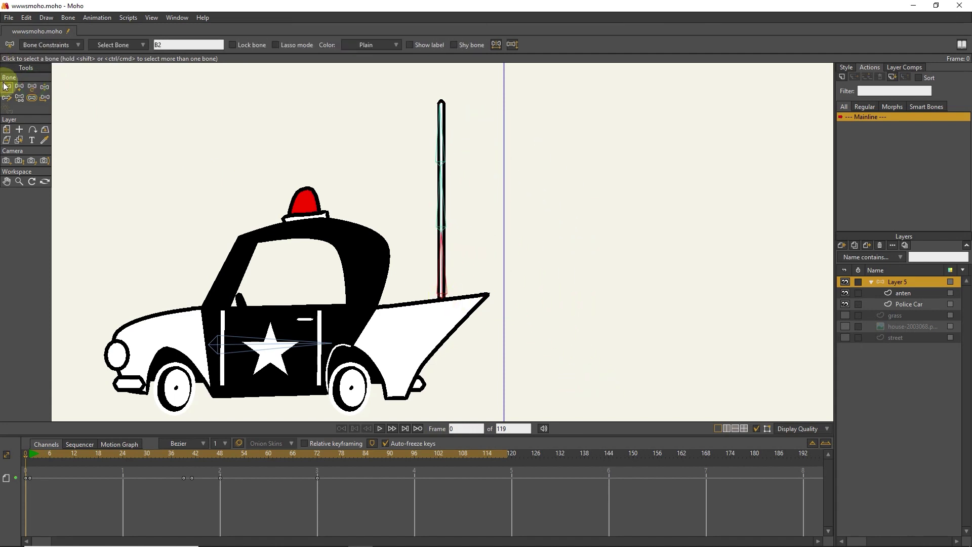
# Step: Enable bone dynamics on bone B2, keeping torque 2, spring 2 and damping 1
pyautogui.click(6, 89)
pyautogui.click(449, 284)
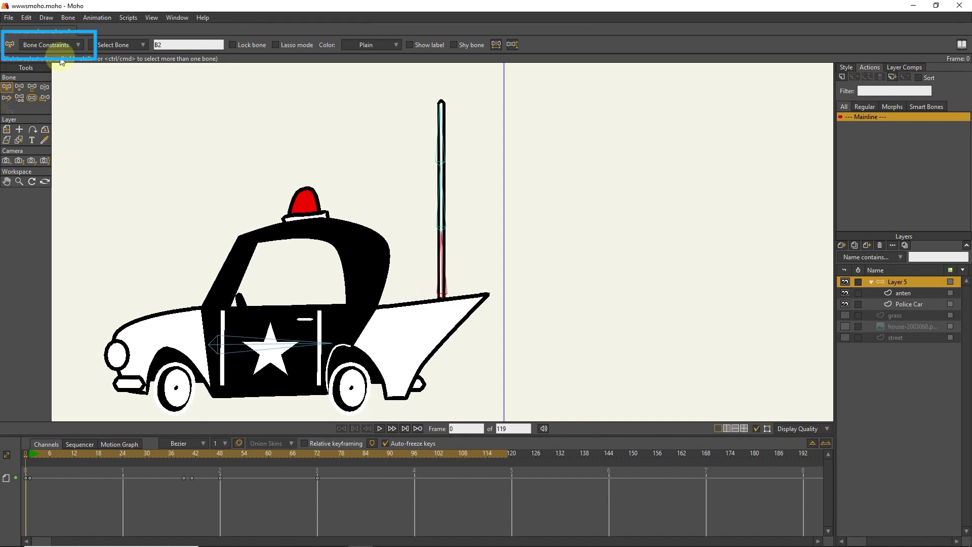
pyautogui.click(46, 43)
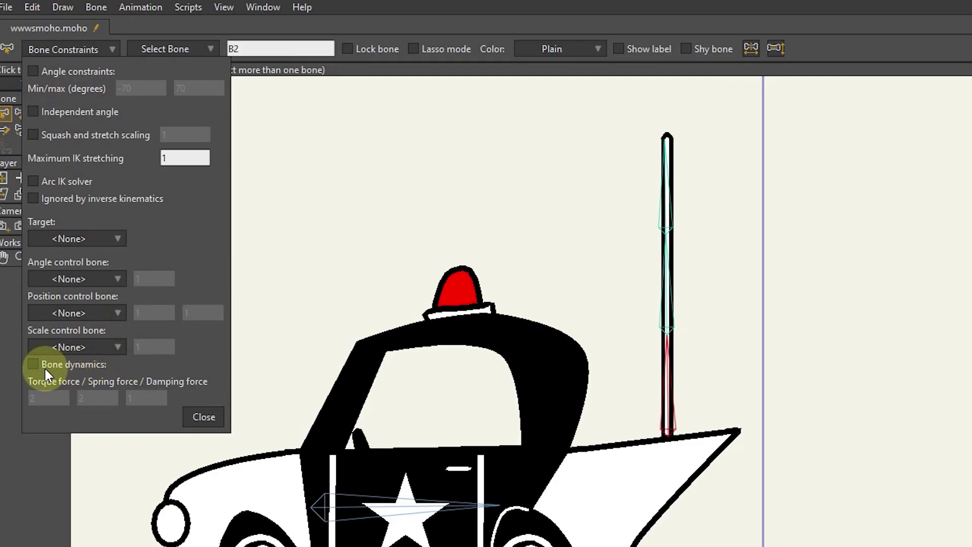
pyautogui.click(44, 367)
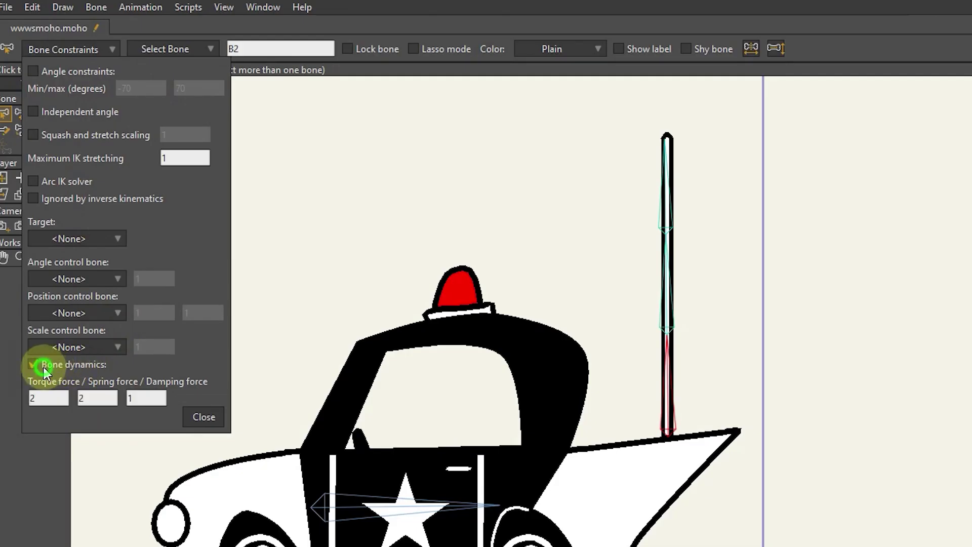
pyautogui.click(48, 400)
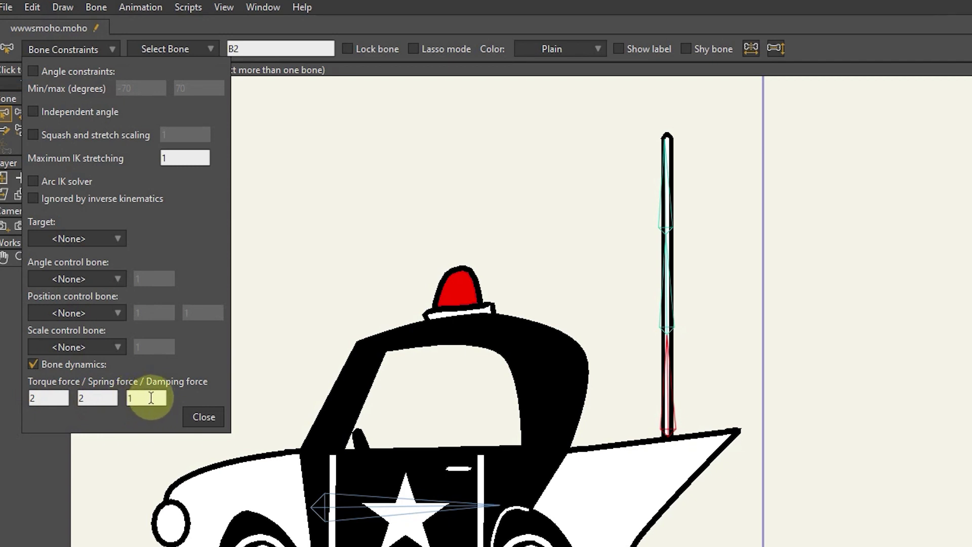
pyautogui.click(208, 416)
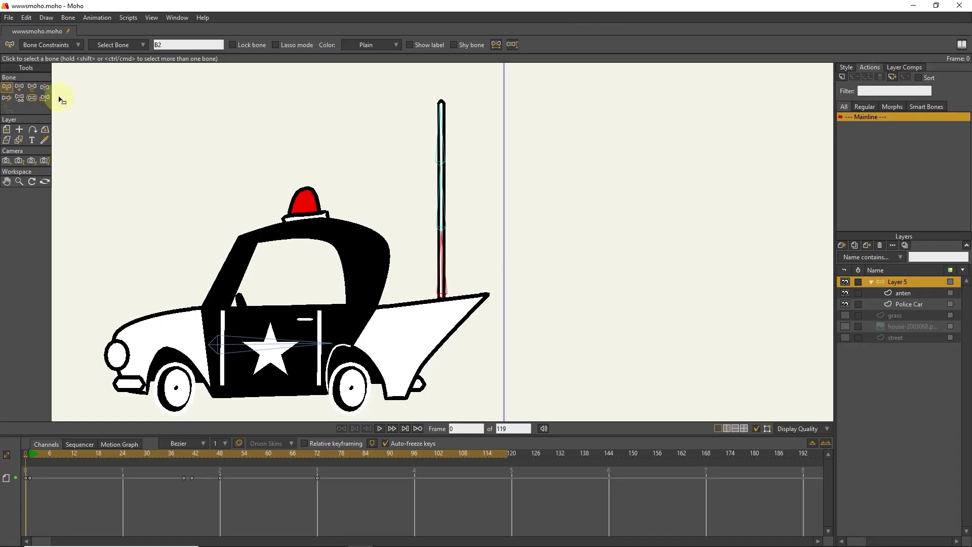
# Step: Enable bone dynamics on bone B3 with torque 1, spring 1 and damping 1
pyautogui.click(443, 198)
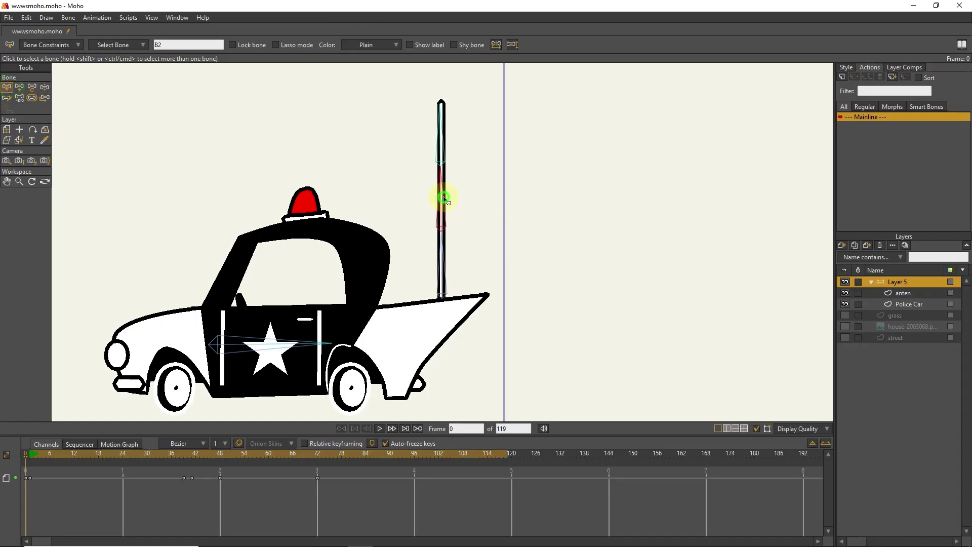
pyautogui.click(43, 45)
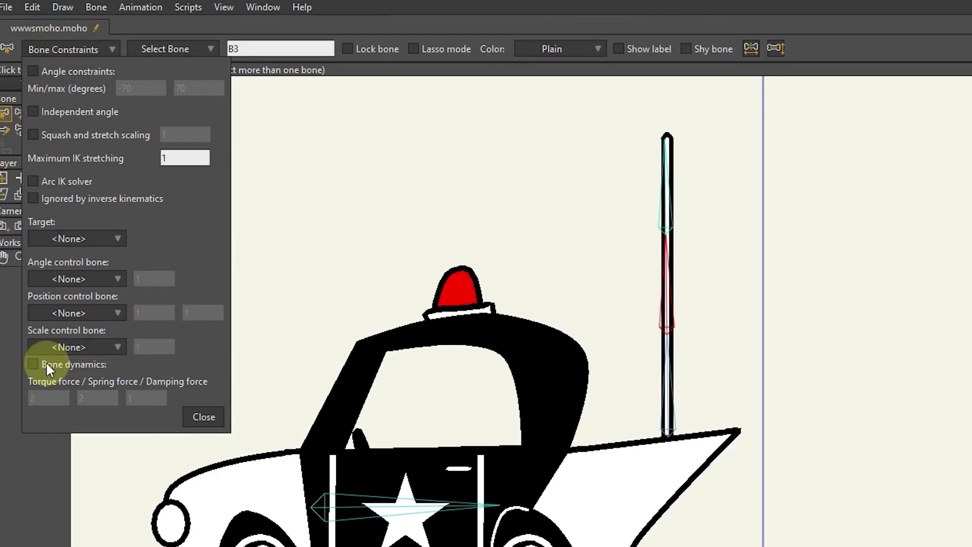
pyautogui.click(32, 364)
pyautogui.click(57, 399)
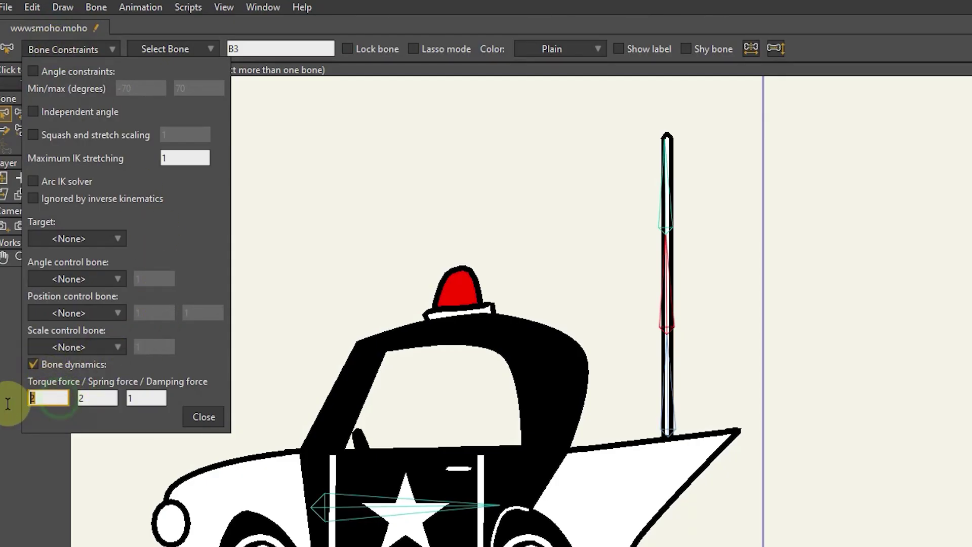
pyautogui.write('1')
pyautogui.press('Tab')
pyautogui.write('1')
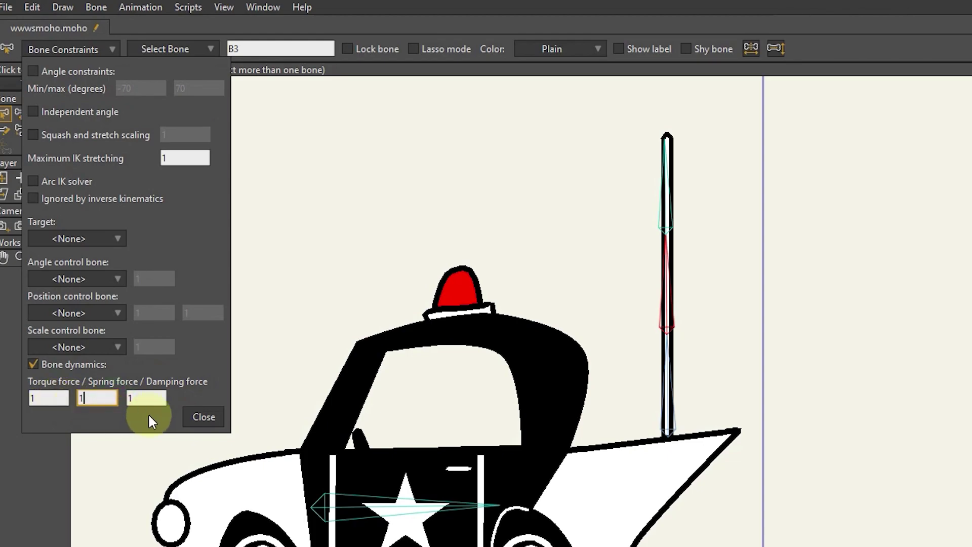
pyautogui.click(204, 418)
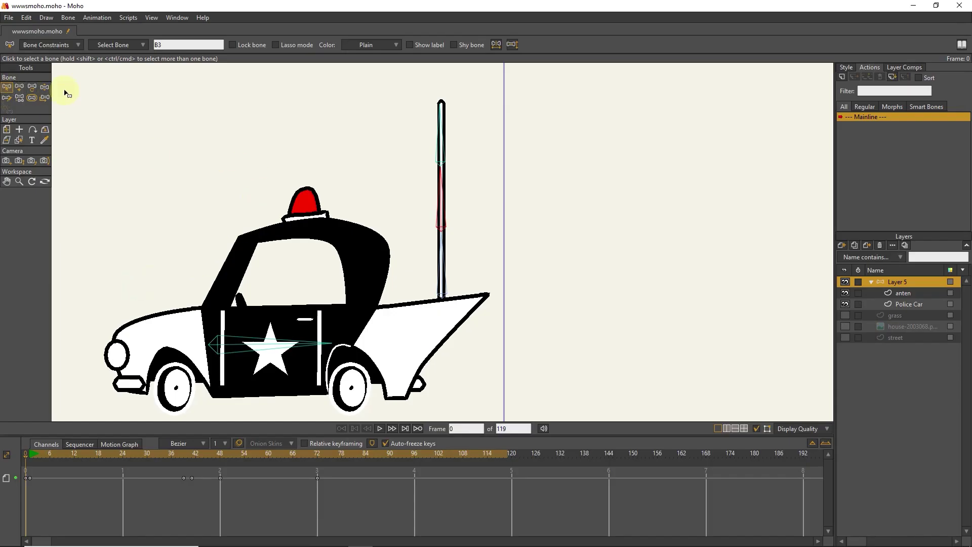
pyautogui.click(440, 145)
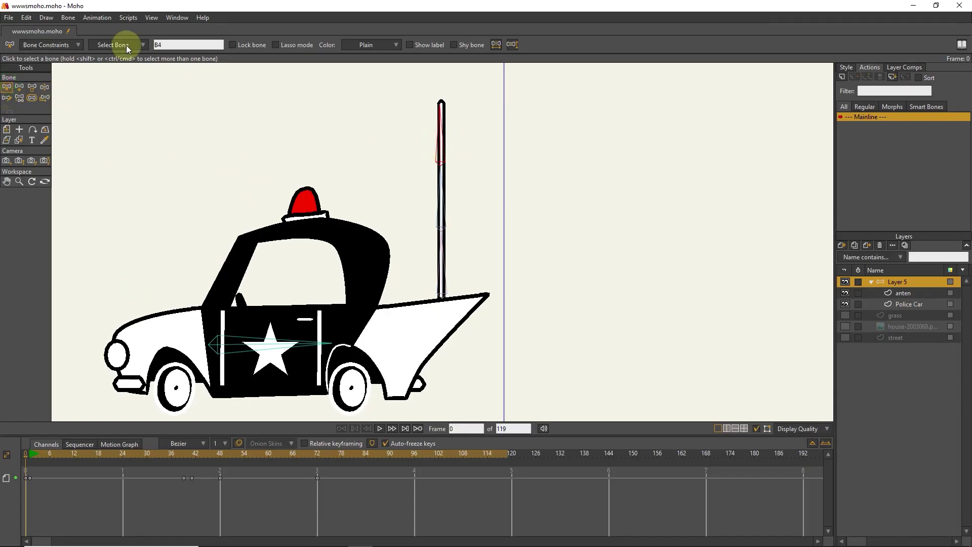
# Step: Enable bone dynamics on bone B4 with torque, spring and damping forces of 1
pyautogui.click(50, 44)
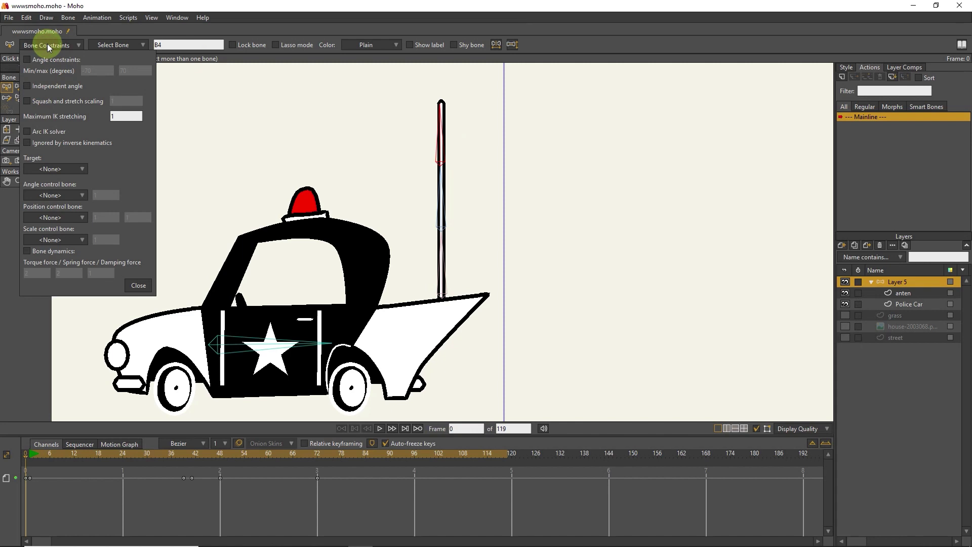
pyautogui.click(27, 252)
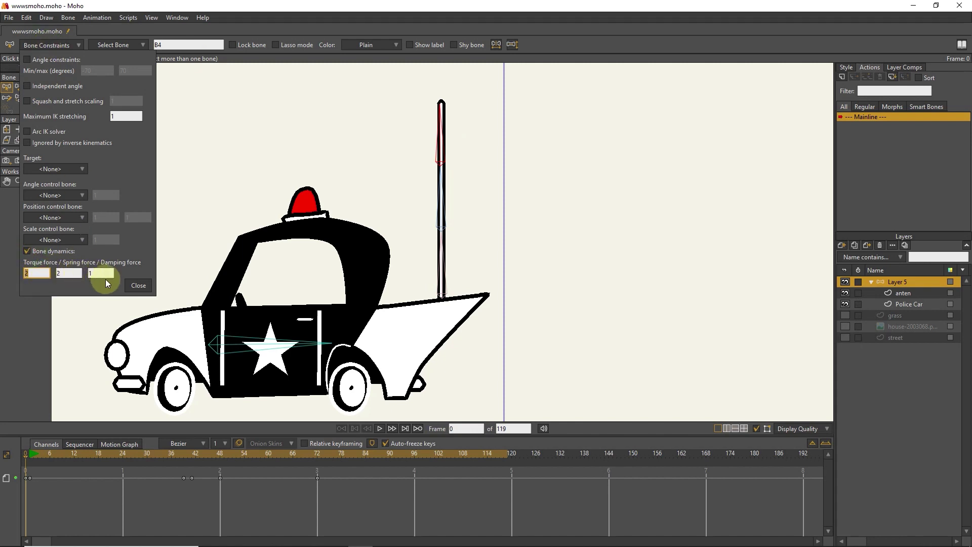
pyautogui.click(80, 273)
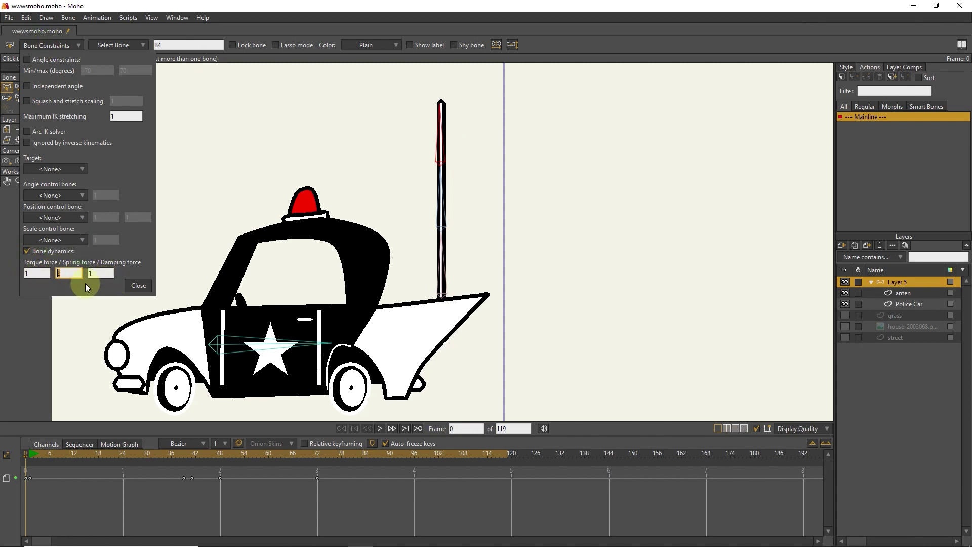
pyautogui.click(136, 285)
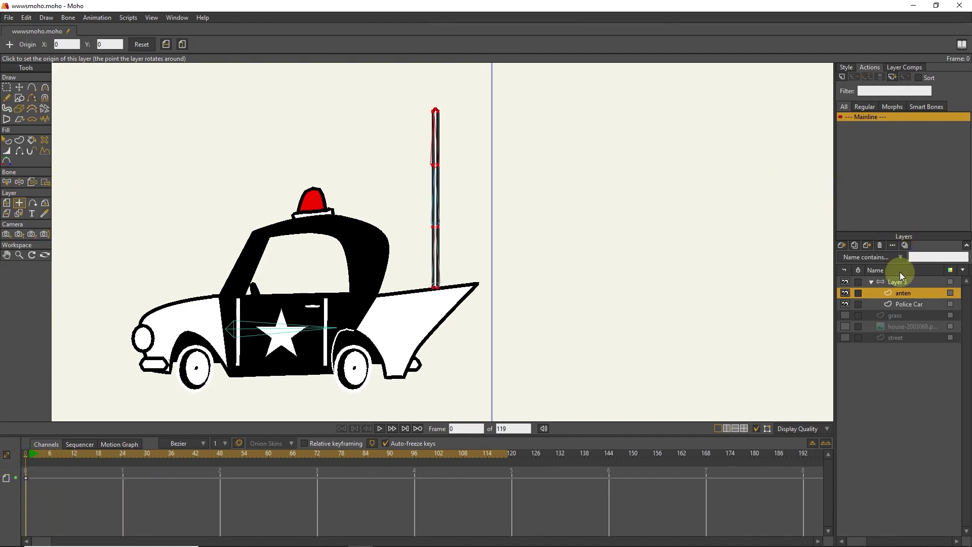
# Step: With Layer 5 selected, move the police car off the frame's right side at frame 0
pyautogui.click(891, 284)
pyautogui.scroll(-3, 174, 123)
pyautogui.moveTo(174, 124); pyautogui.dragTo(400, 222)
pyautogui.scroll(-1, 405, 183)
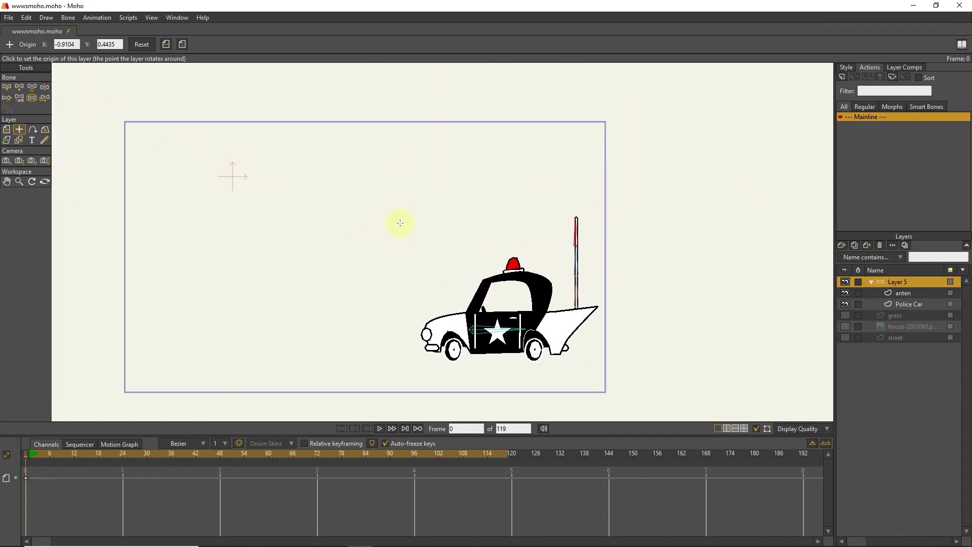
pyautogui.scroll(1, 400, 223)
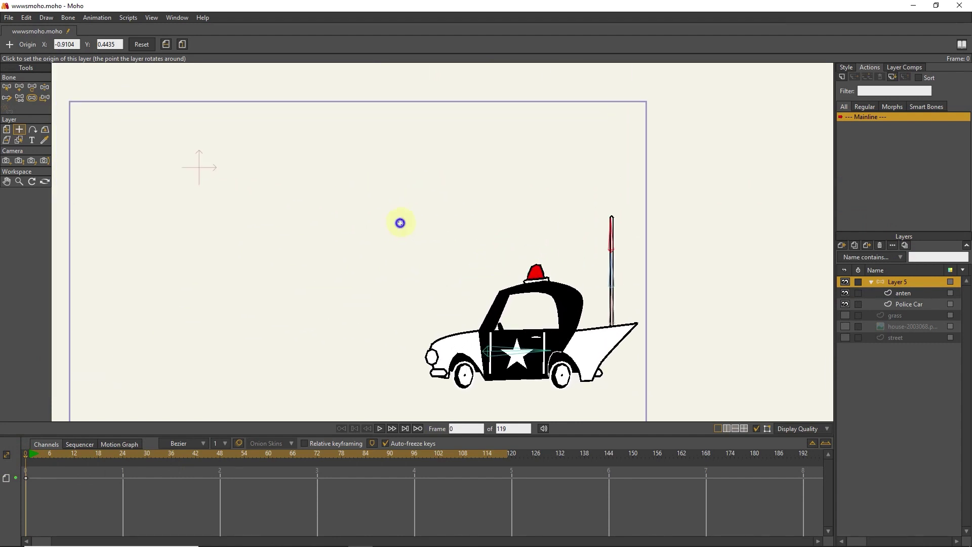
pyautogui.click(7, 130)
pyautogui.moveTo(516, 332); pyautogui.dragTo(736, 338)
pyautogui.moveTo(569, 291); pyautogui.dragTo(528, 290)
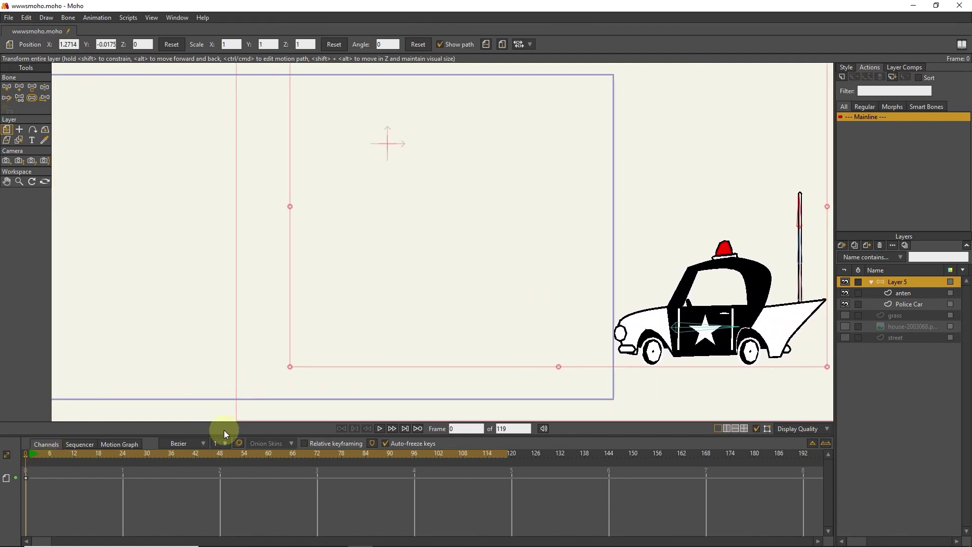
# Step: Key the car moving left at frame 48, then to mid-frame at frame 72
pyautogui.moveTo(25, 457); pyautogui.dragTo(289, 473)
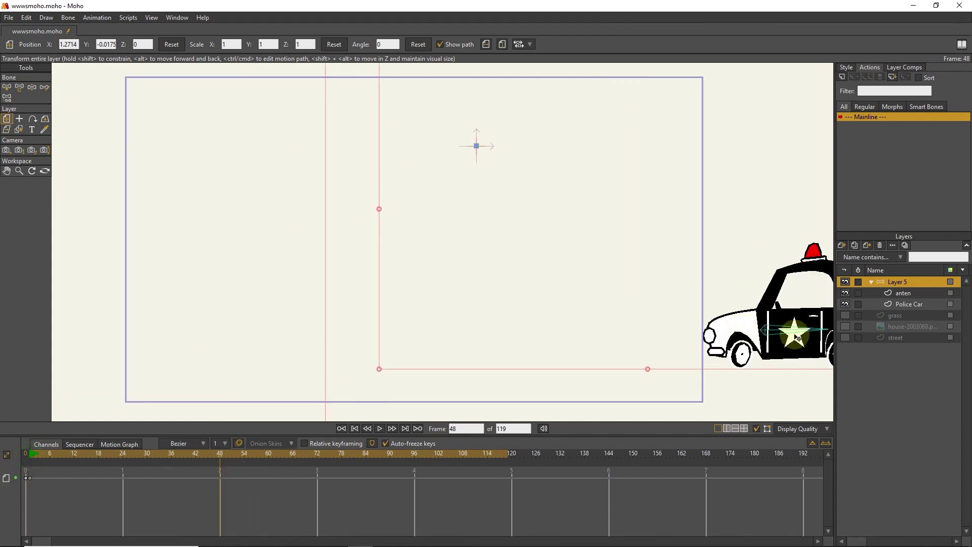
pyautogui.moveTo(797, 345); pyautogui.dragTo(260, 344)
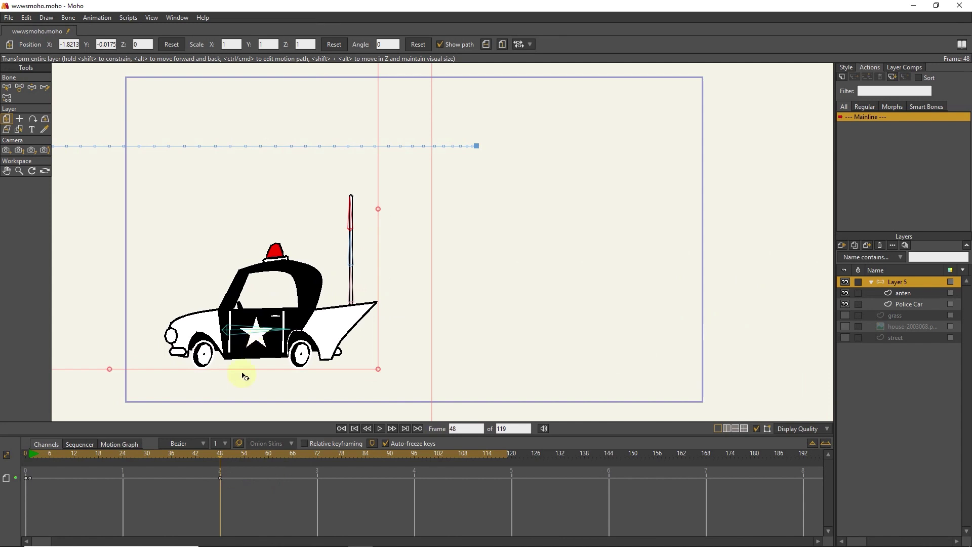
pyautogui.moveTo(219, 462); pyautogui.dragTo(319, 466)
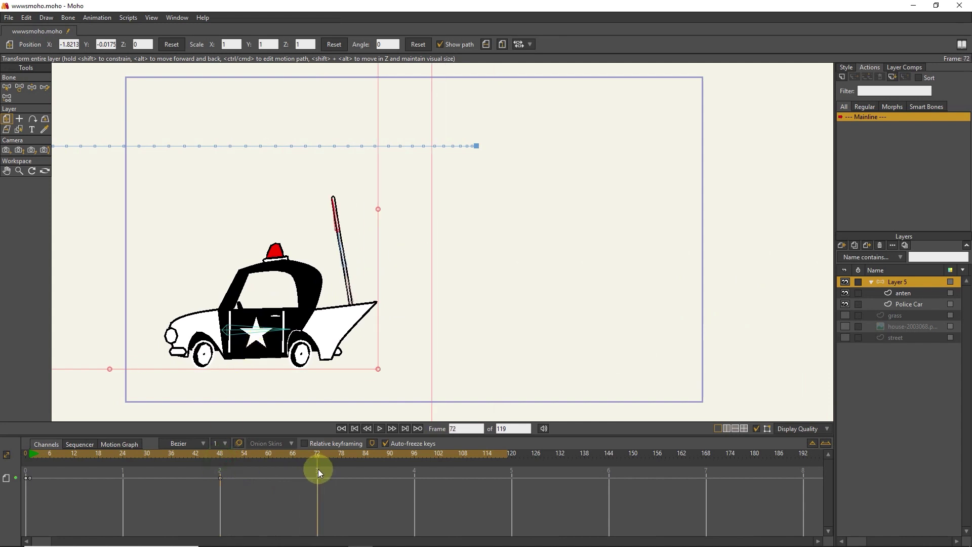
pyautogui.moveTo(261, 289); pyautogui.dragTo(442, 368)
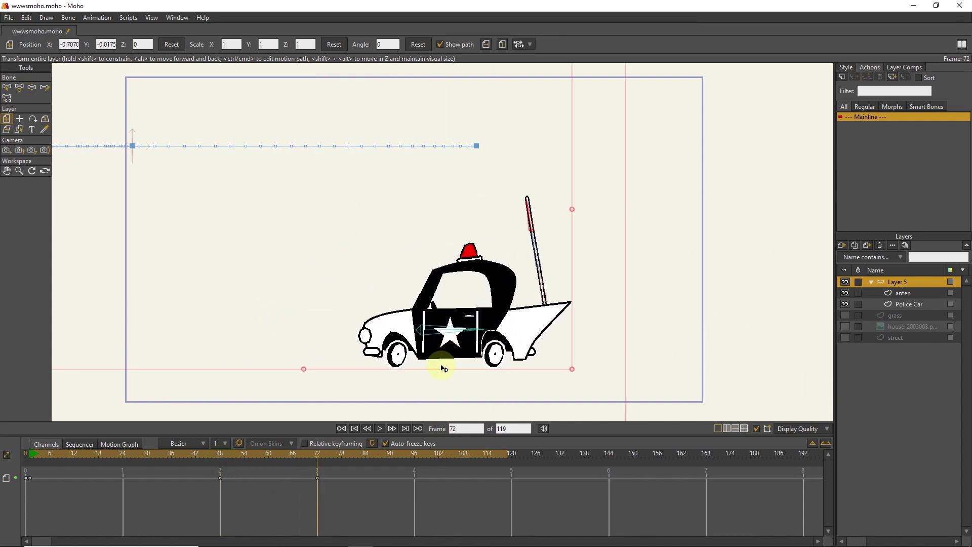
pyautogui.moveTo(318, 453); pyautogui.dragTo(1, 435)
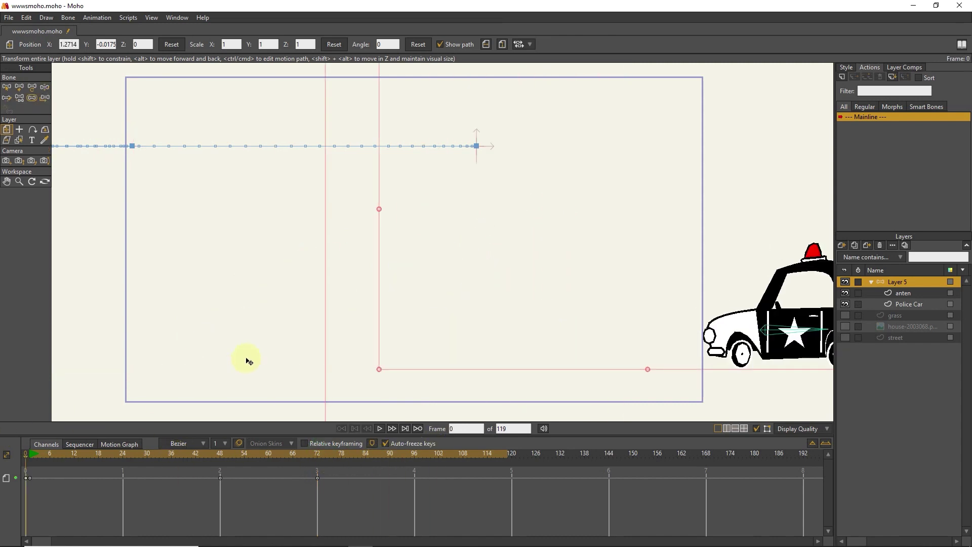
pyautogui.scroll(-2, 247, 364)
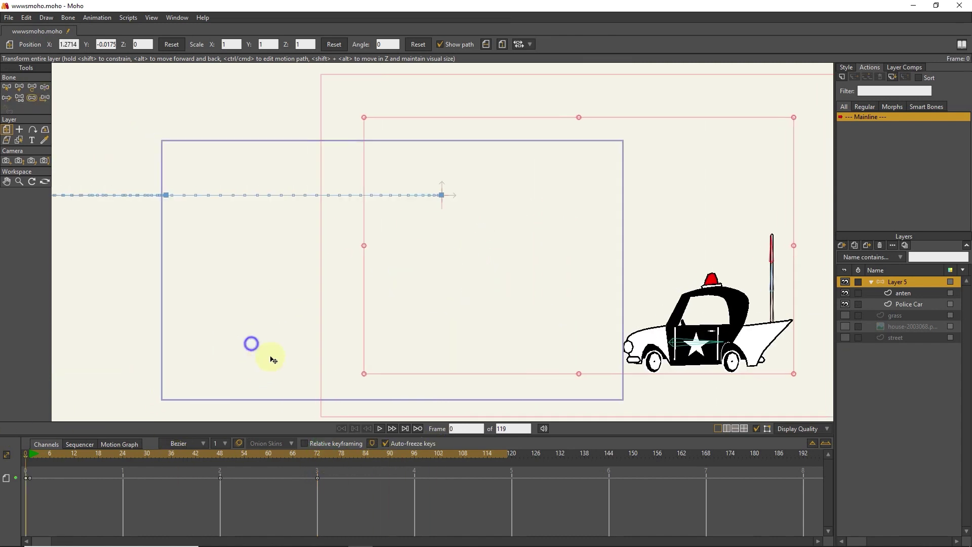
# Step: Play the animation and stop at frame 119 to check the antenna sway
pyautogui.click(380, 430)
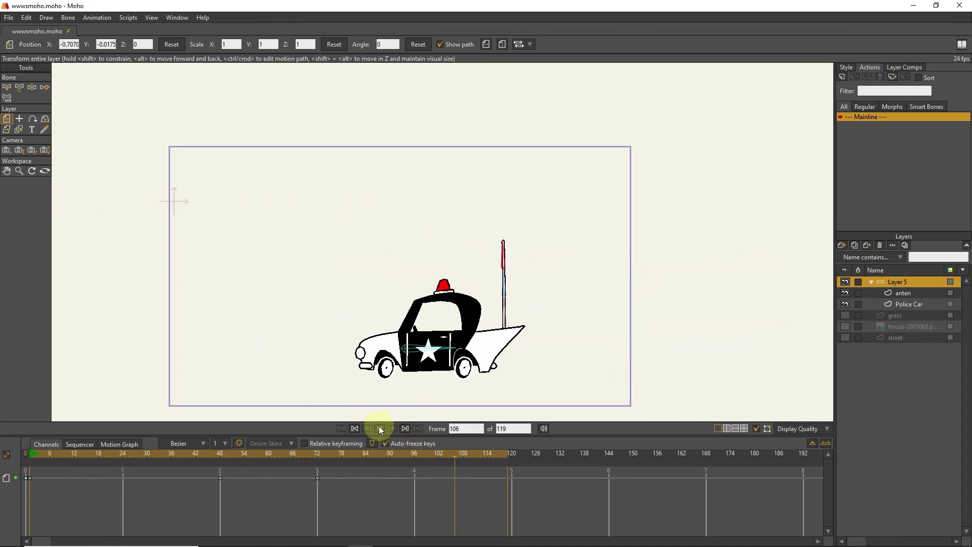
pyautogui.click(379, 428)
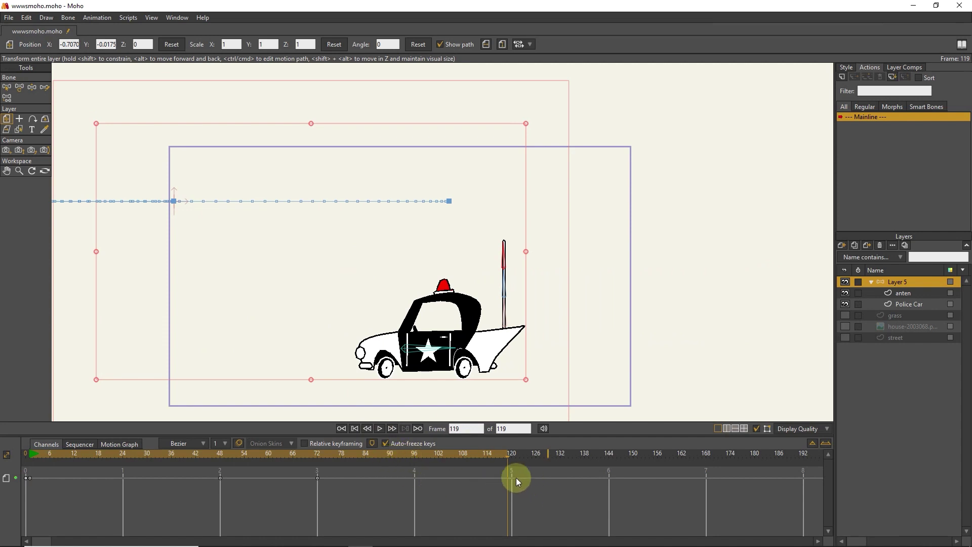